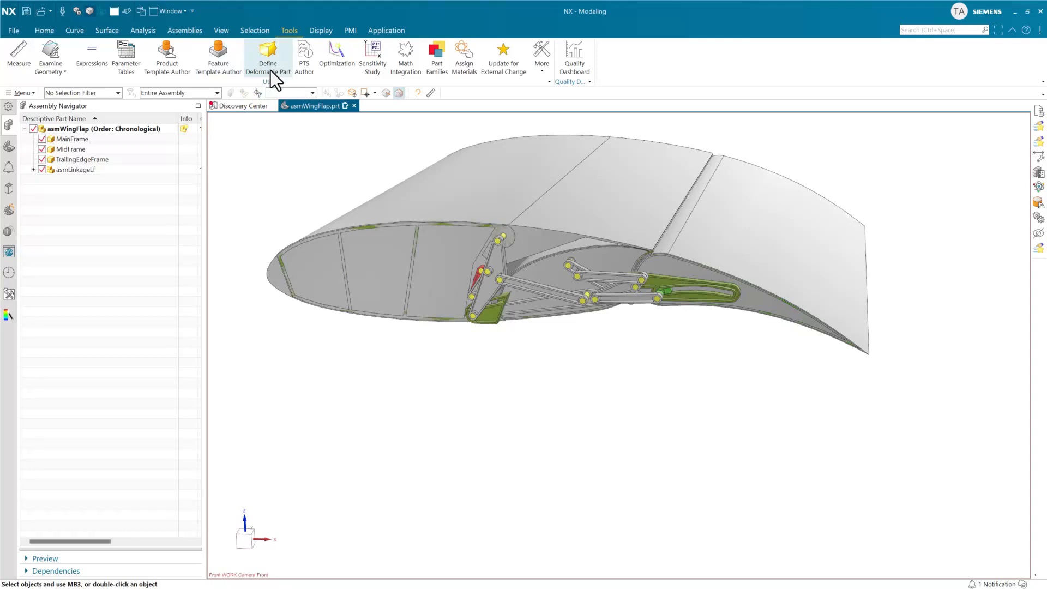
Start the Extrude command and display its help page.
{"action": "left_click", "coordinate": [46, 31]}
{"action": "left_click", "coordinate": [77, 54]}
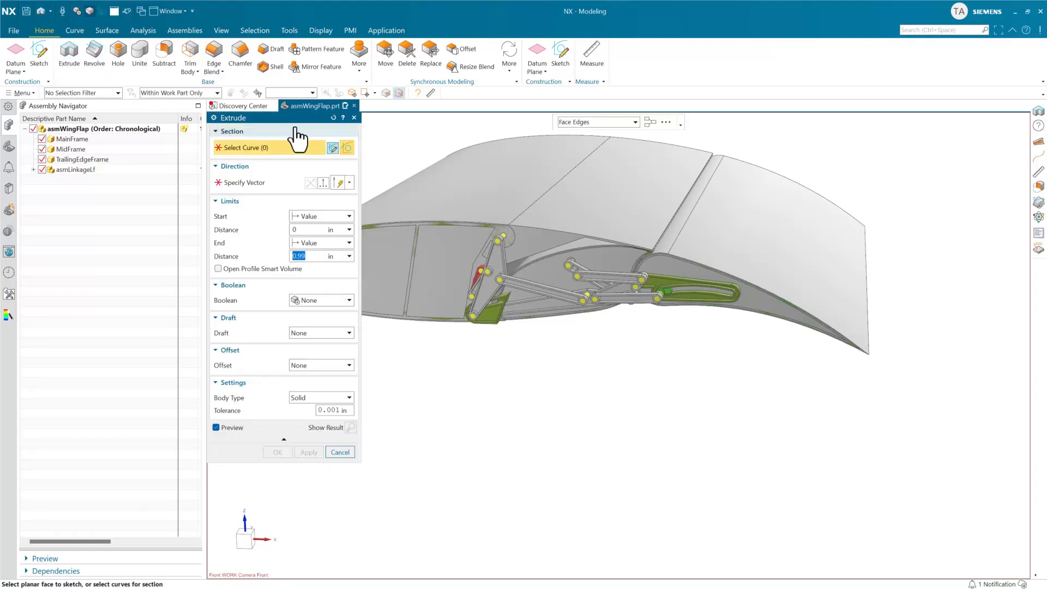
{"action": "left_click", "coordinate": [343, 117]}
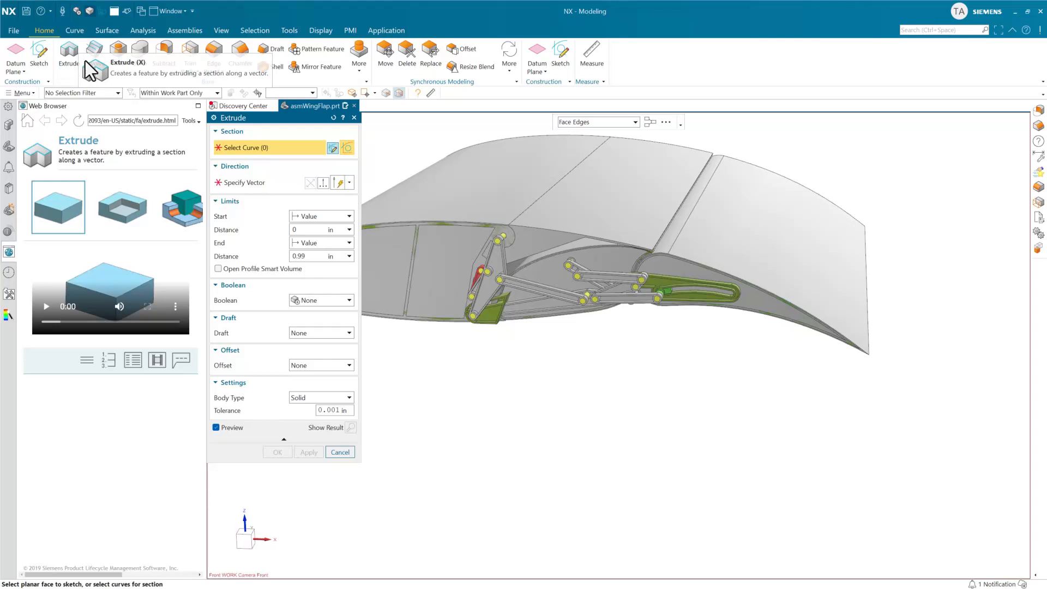
Display the help pages for the Hole and Subtract commands without creating a feature.
{"action": "left_click", "coordinate": [120, 54]}
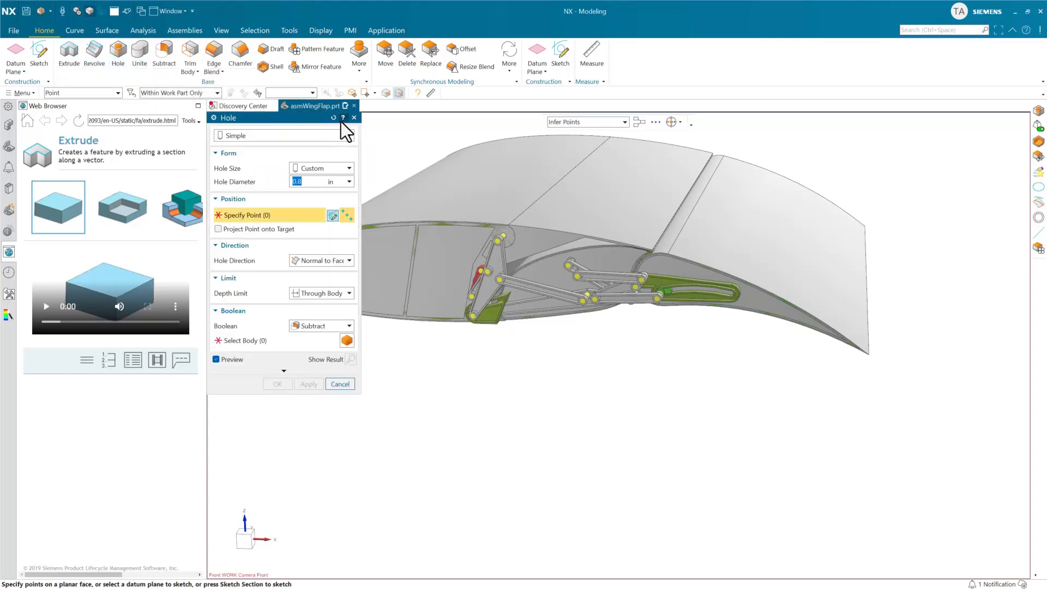
{"action": "left_click", "coordinate": [342, 119]}
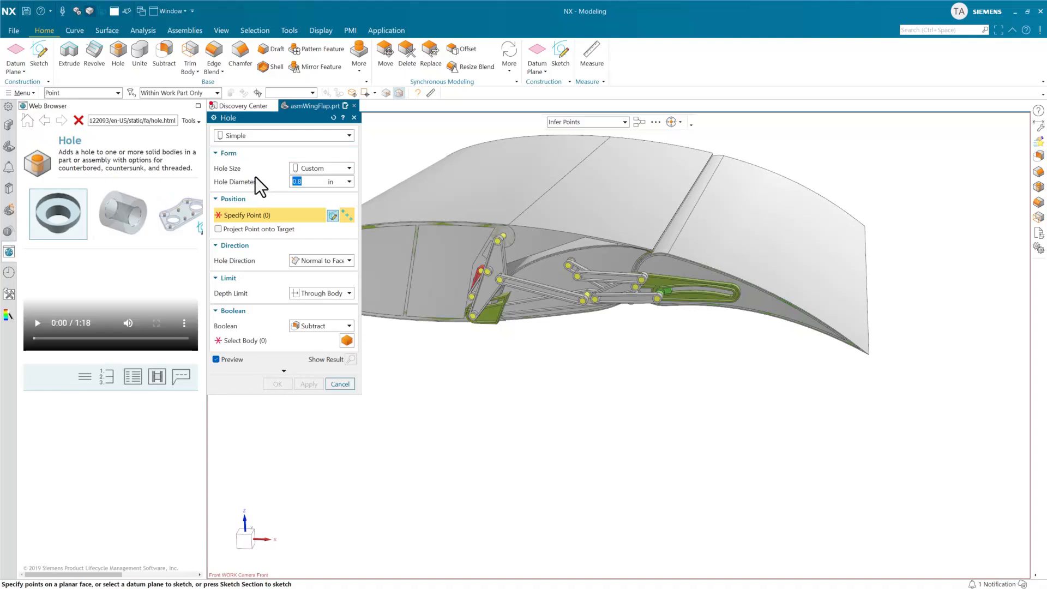
{"action": "left_click", "coordinate": [166, 65]}
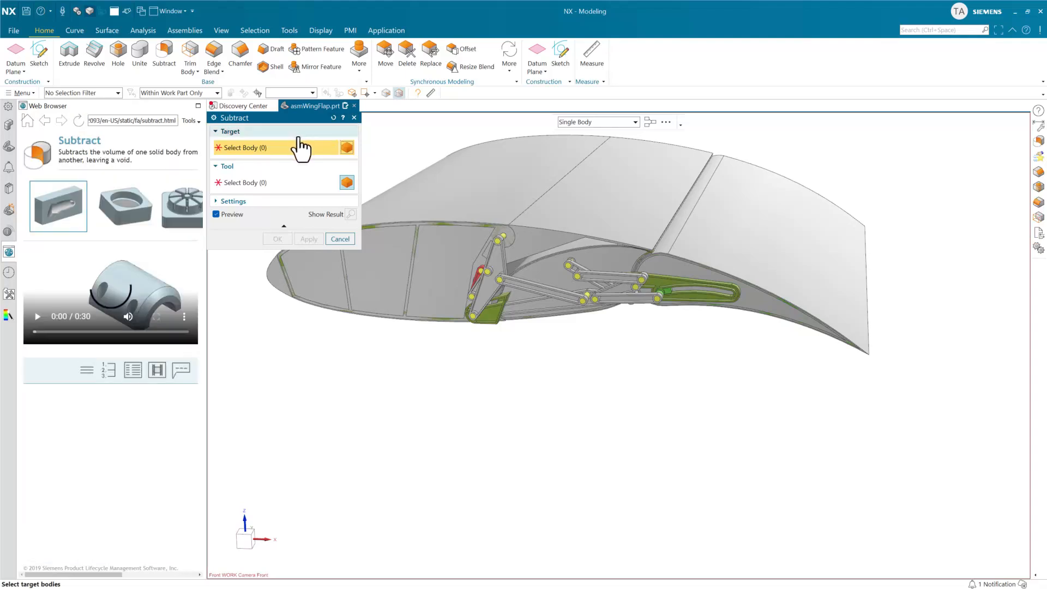
{"action": "mouse_move", "coordinate": [90, 229]}
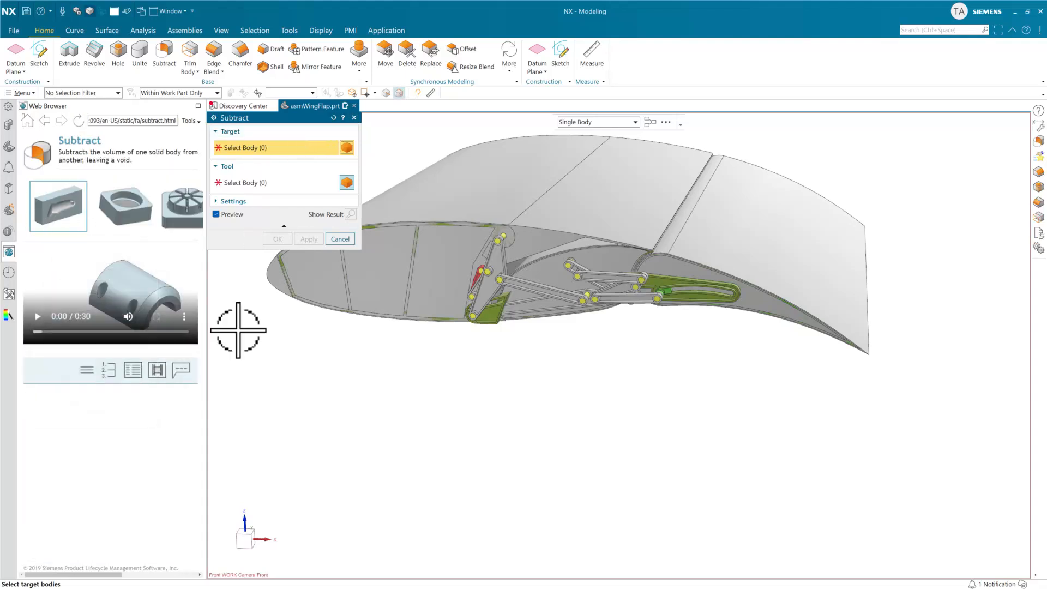
{"action": "left_click", "coordinate": [354, 118]}
Open the asmWingFlap assembly's reusable component dialog and try to display its help, closing the dialog without changes.
{"action": "left_click", "coordinate": [9, 125]}
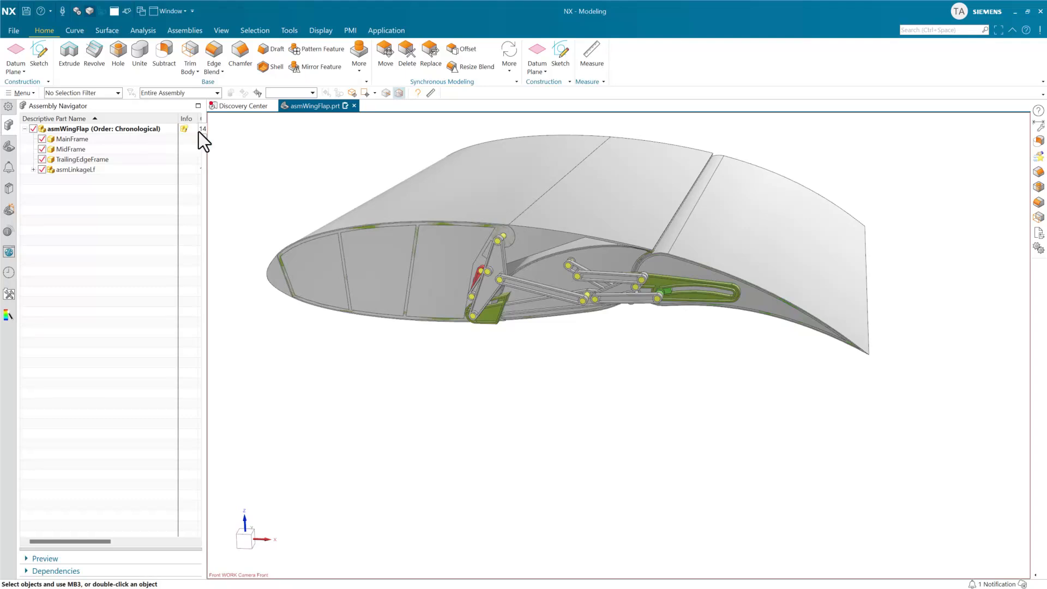
{"action": "right_click", "coordinate": [164, 130]}
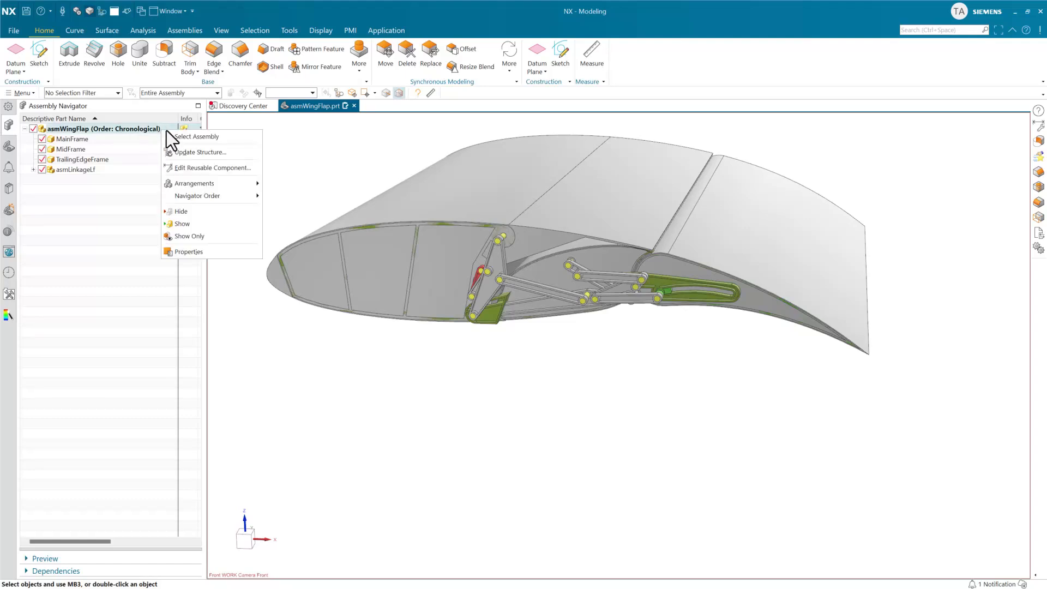
{"action": "left_click", "coordinate": [207, 167]}
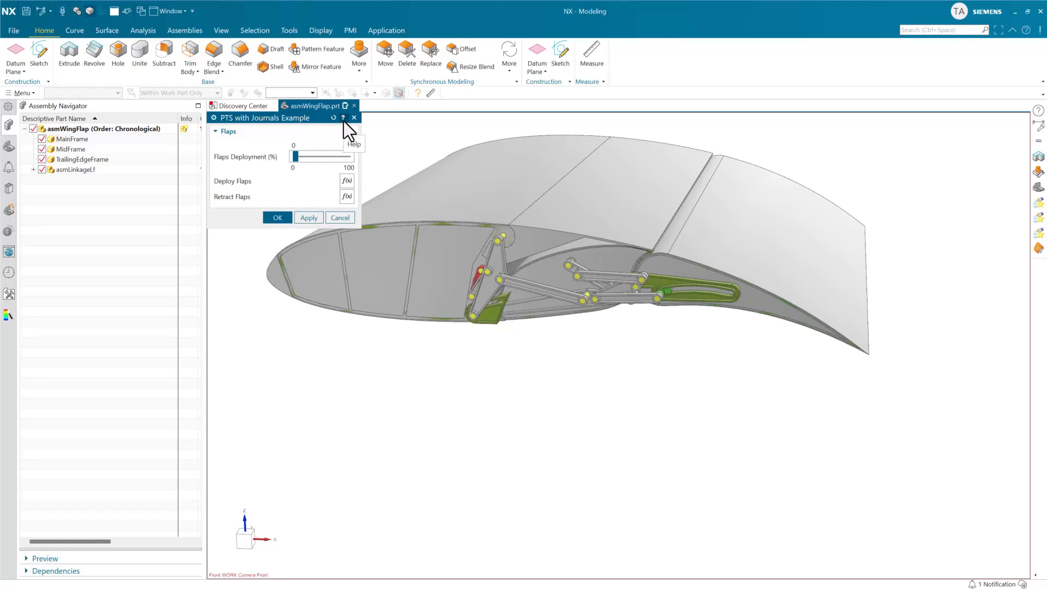
{"action": "left_click", "coordinate": [343, 118]}
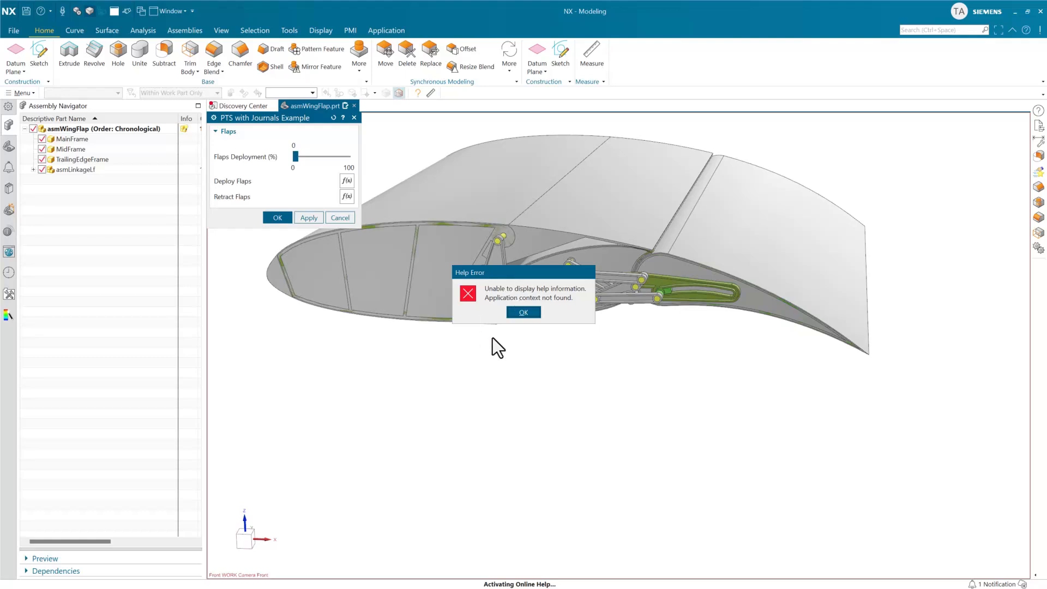
{"action": "left_click", "coordinate": [524, 312]}
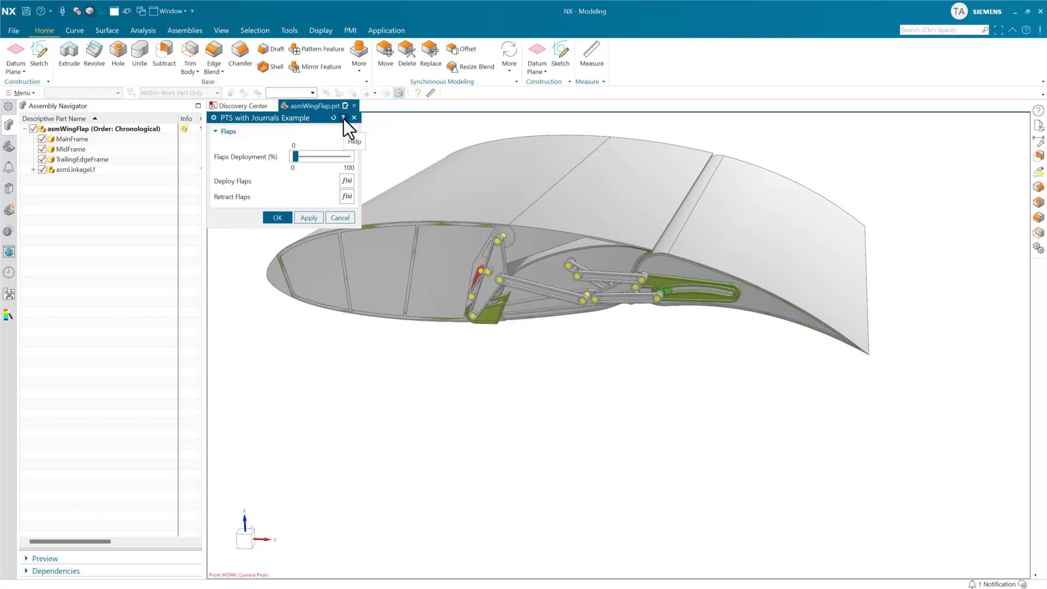
{"action": "left_click", "coordinate": [344, 117]}
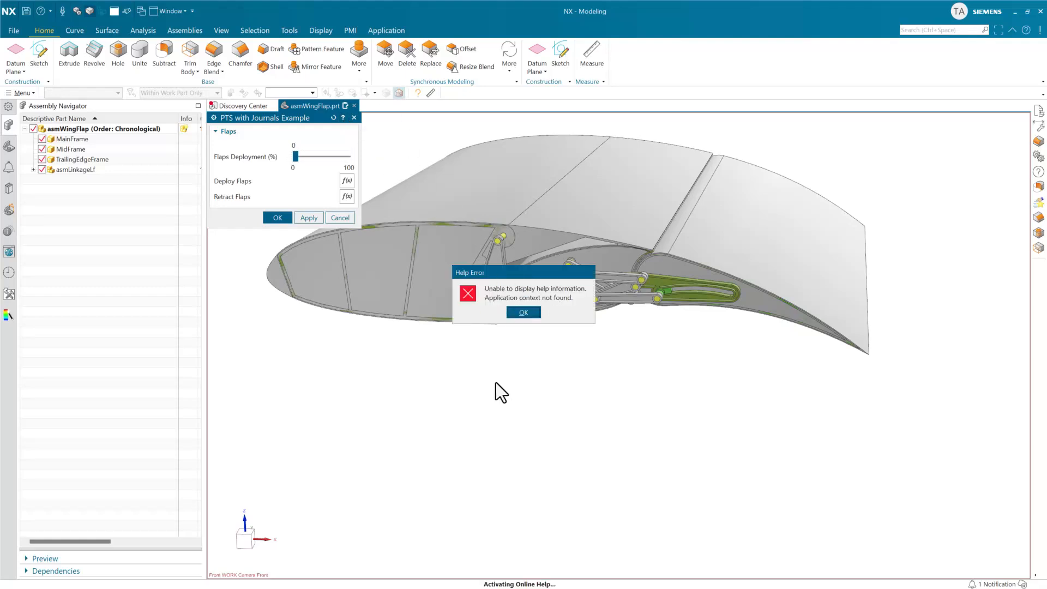
{"action": "left_click", "coordinate": [524, 313]}
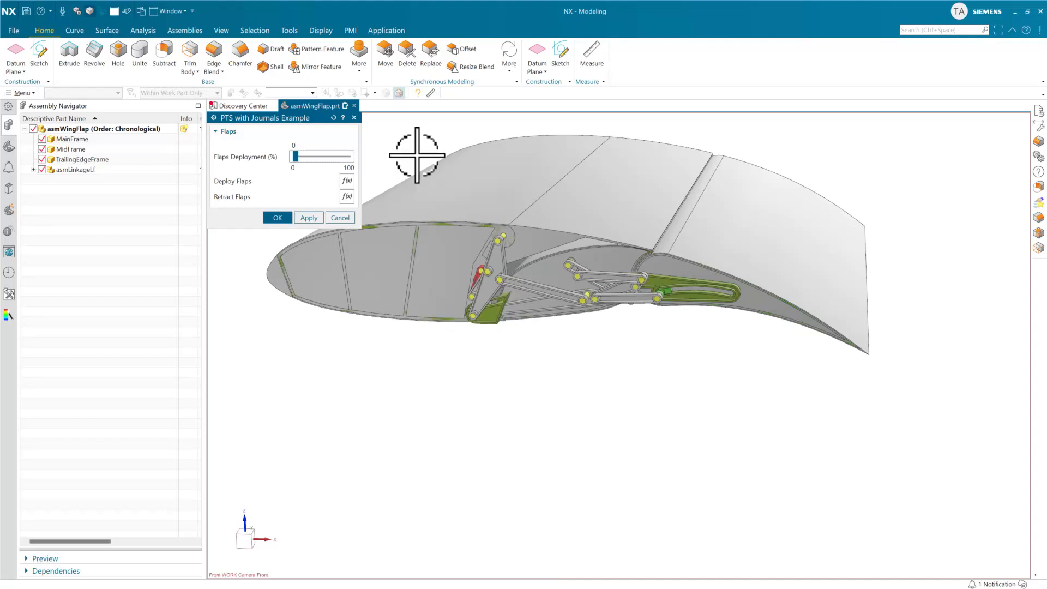
{"action": "left_click", "coordinate": [353, 118]}
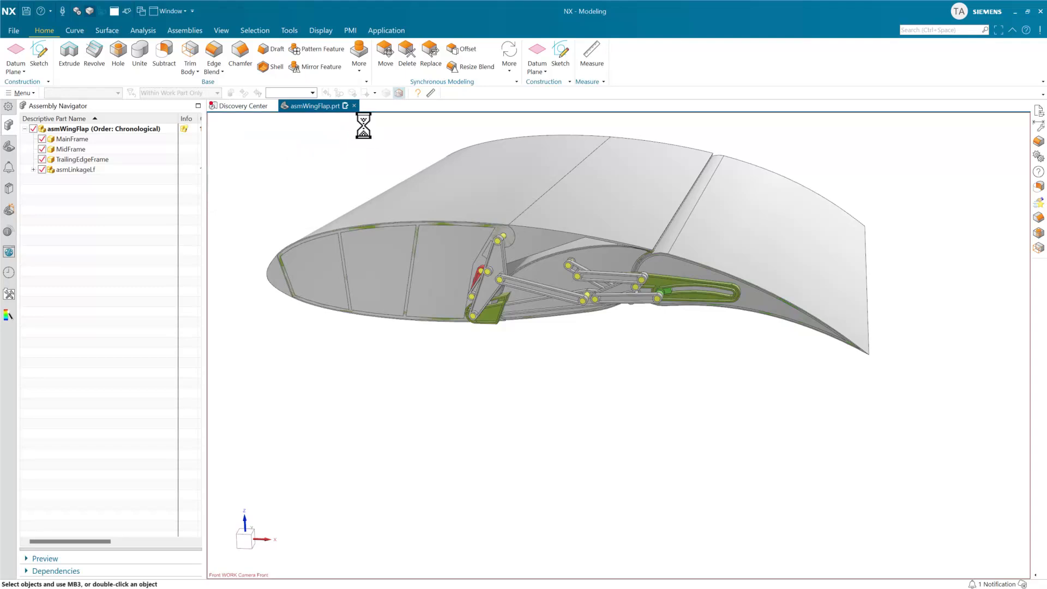
Open asmWingFlap in Product Template Author and set the main dialog's Help Button Source Style to File System.
{"action": "left_click", "coordinate": [290, 31]}
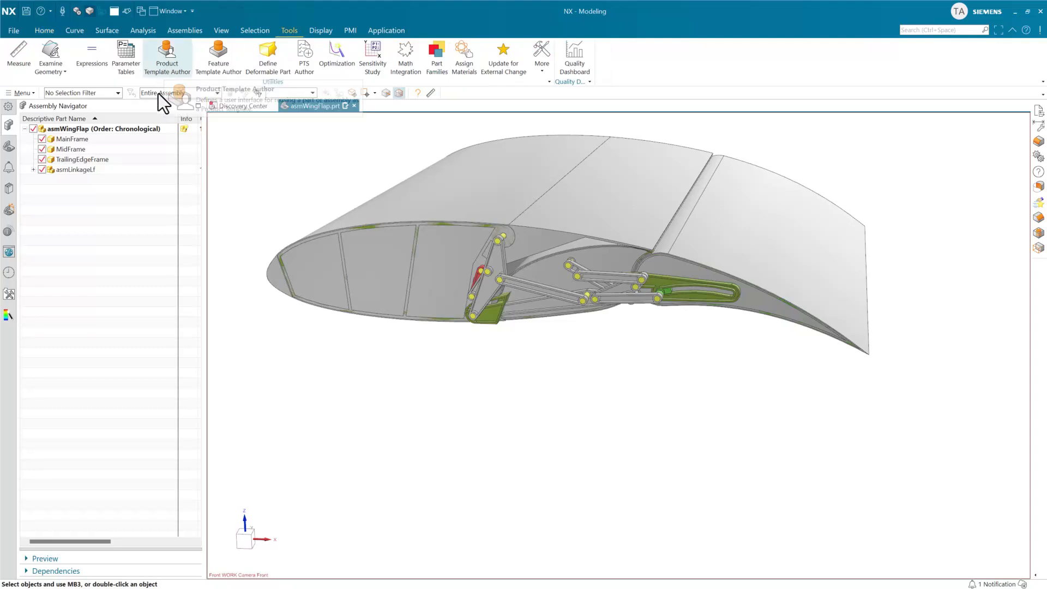
{"action": "mouse_move", "coordinate": [185, 127]}
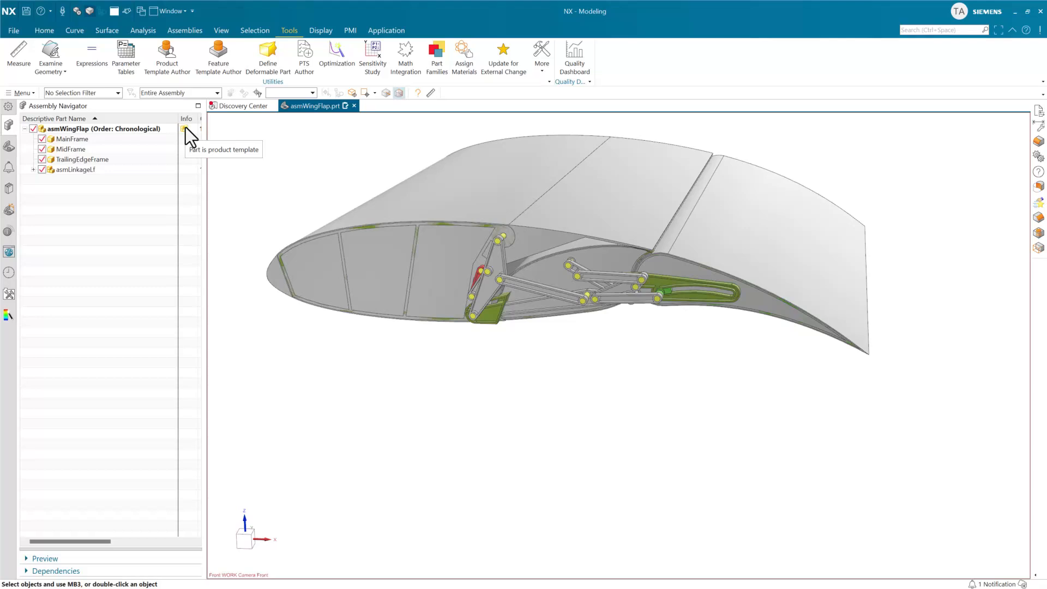
{"action": "left_click", "coordinate": [173, 65]}
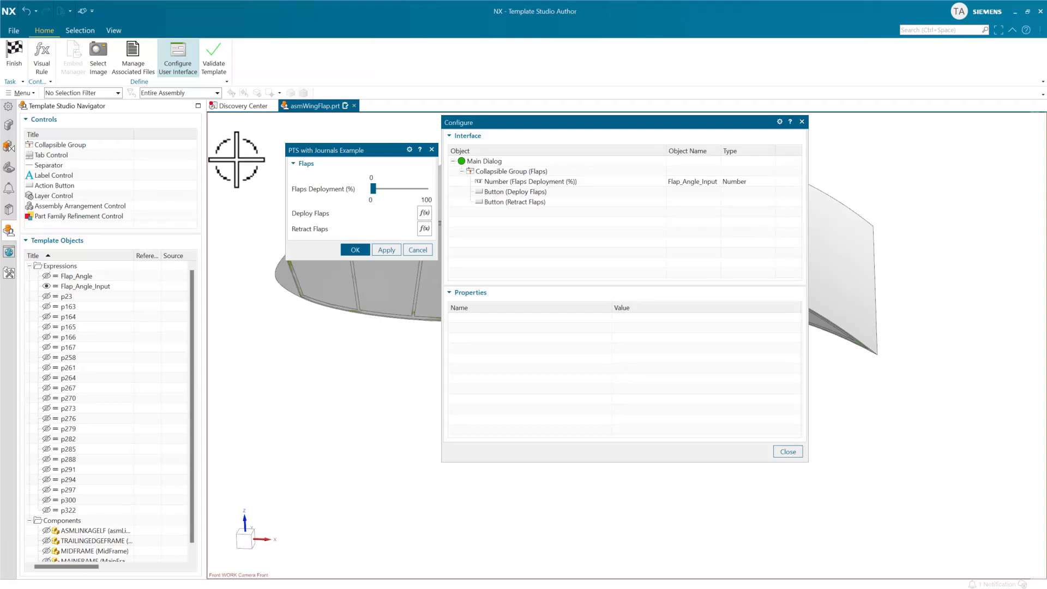
{"action": "left_click", "coordinate": [491, 162]}
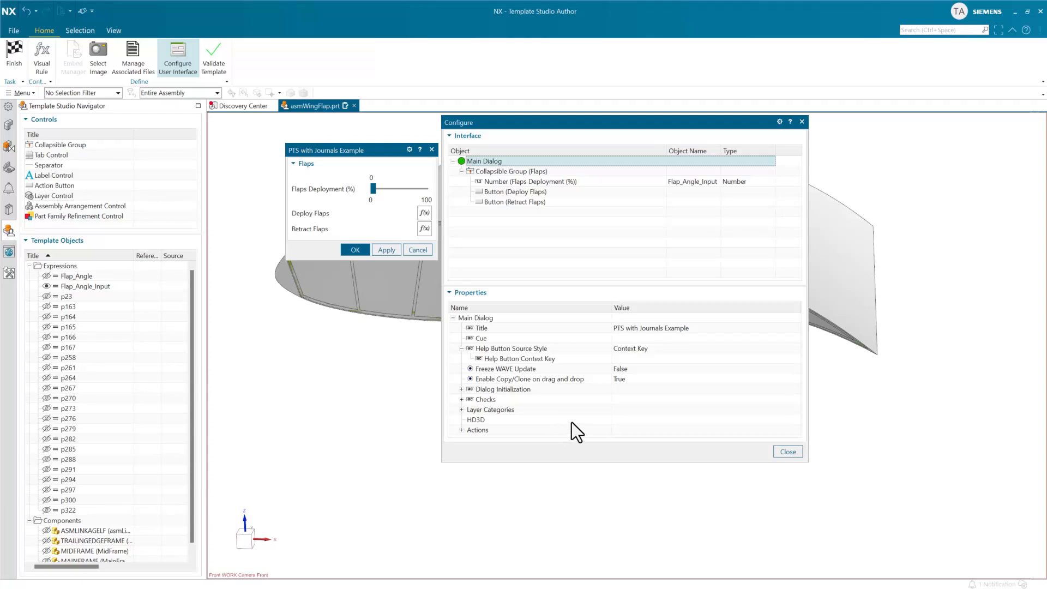
{"action": "left_click", "coordinate": [629, 349]}
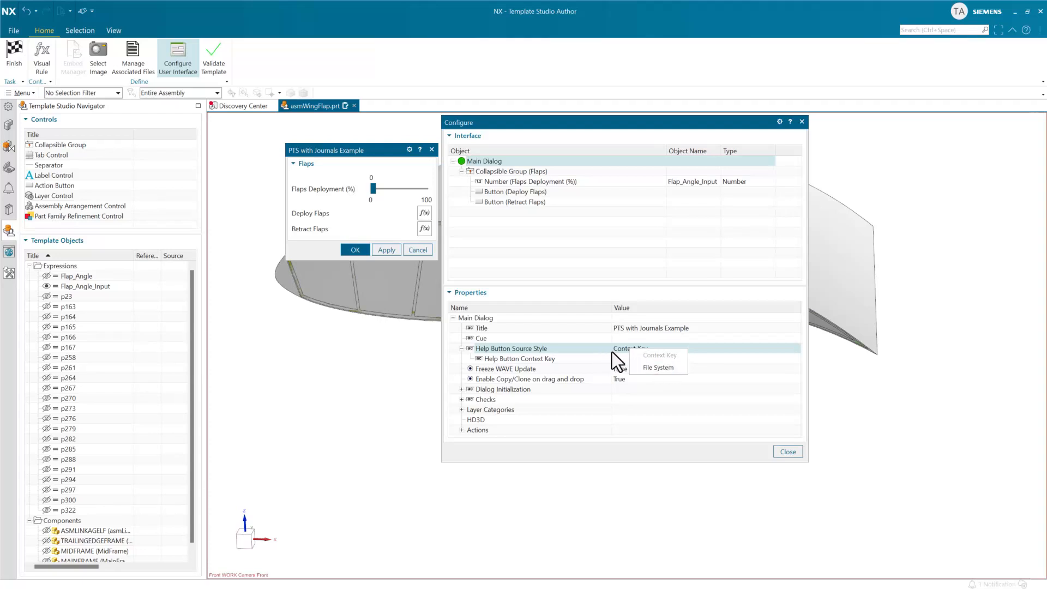
{"action": "left_click", "coordinate": [655, 368]}
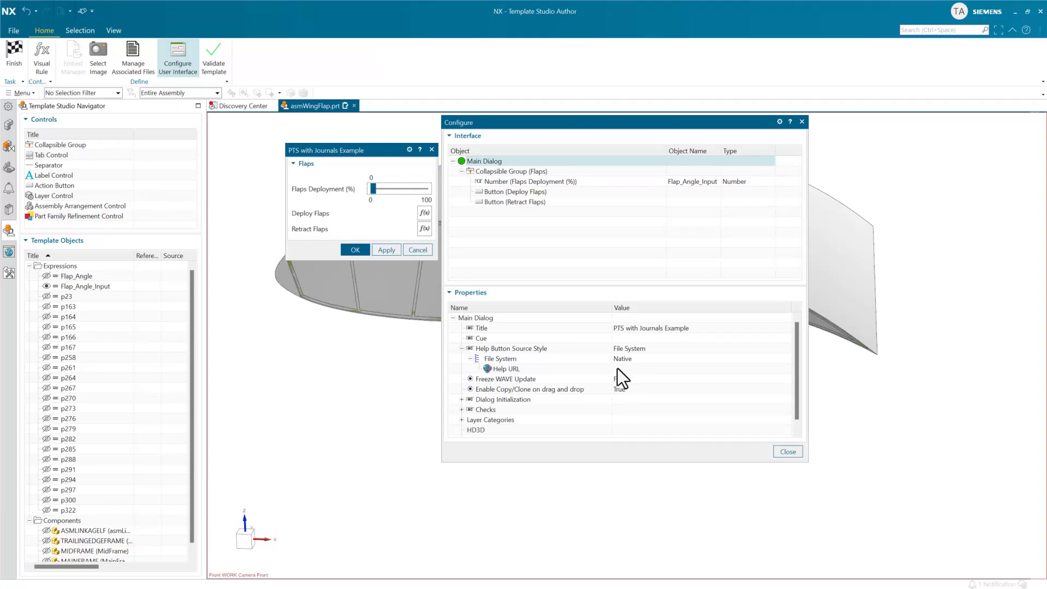
Add an action button after the Retract Flaps button in the Flaps group.
{"action": "left_click", "coordinate": [506, 212]}
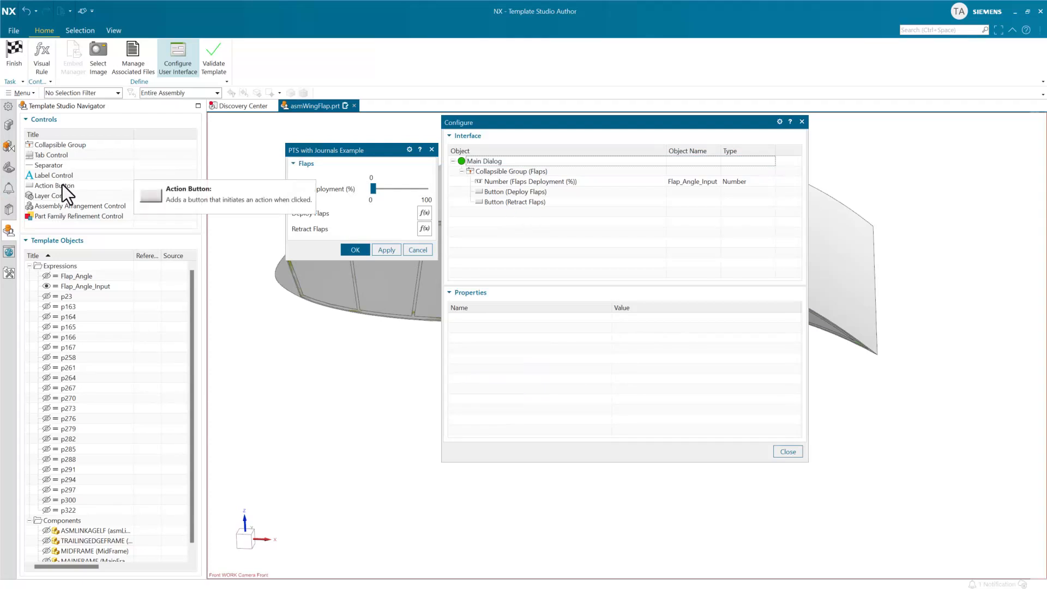
{"action": "left_click", "coordinate": [502, 200]}
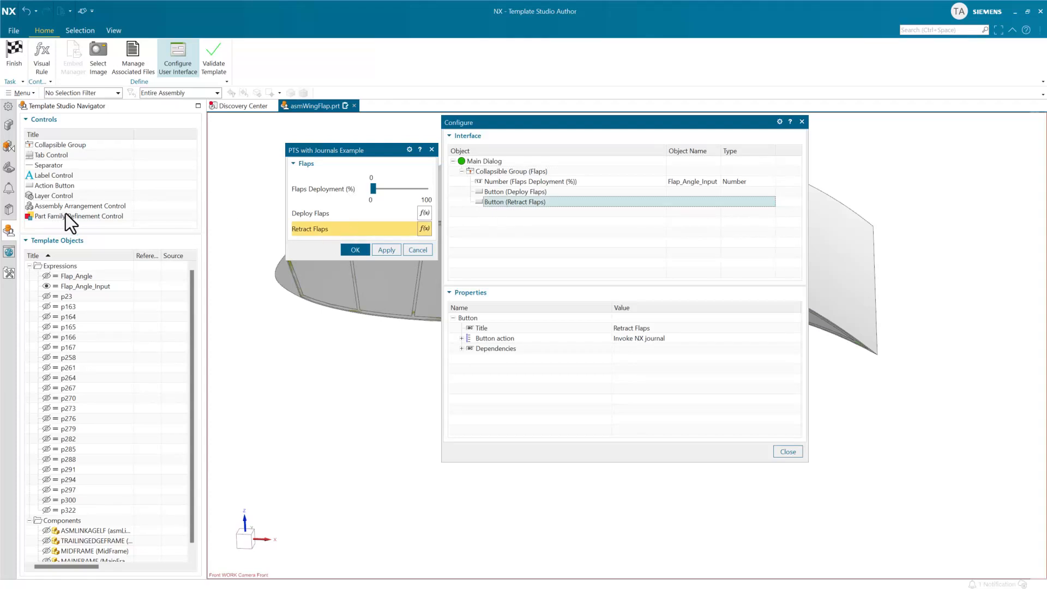
{"action": "double_click", "coordinate": [58, 188]}
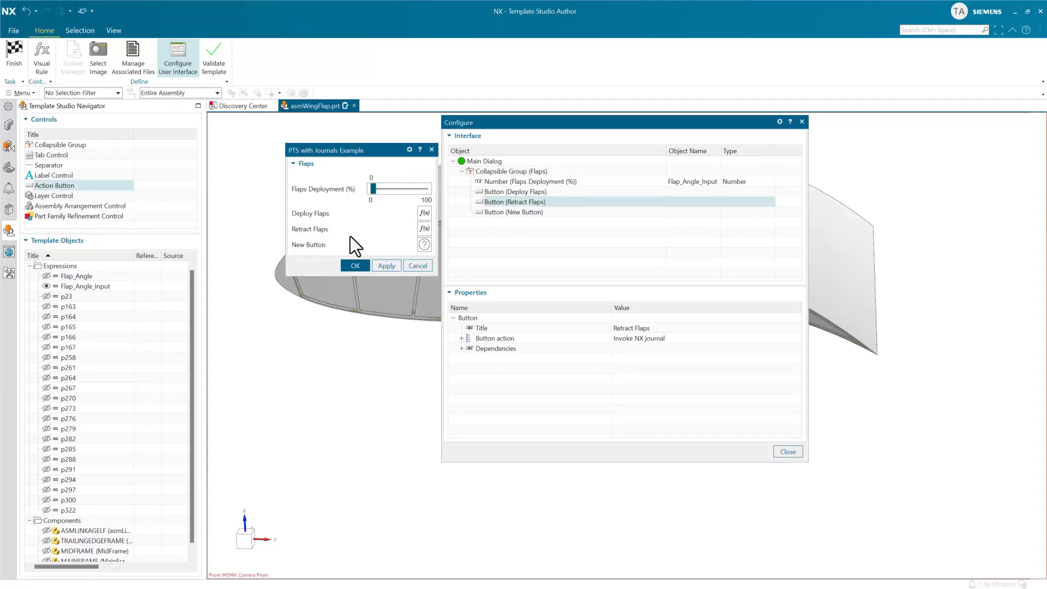
Examine the new button's browser help properties and file system options, and remove the button from the Flaps group.
{"action": "left_click", "coordinate": [499, 214]}
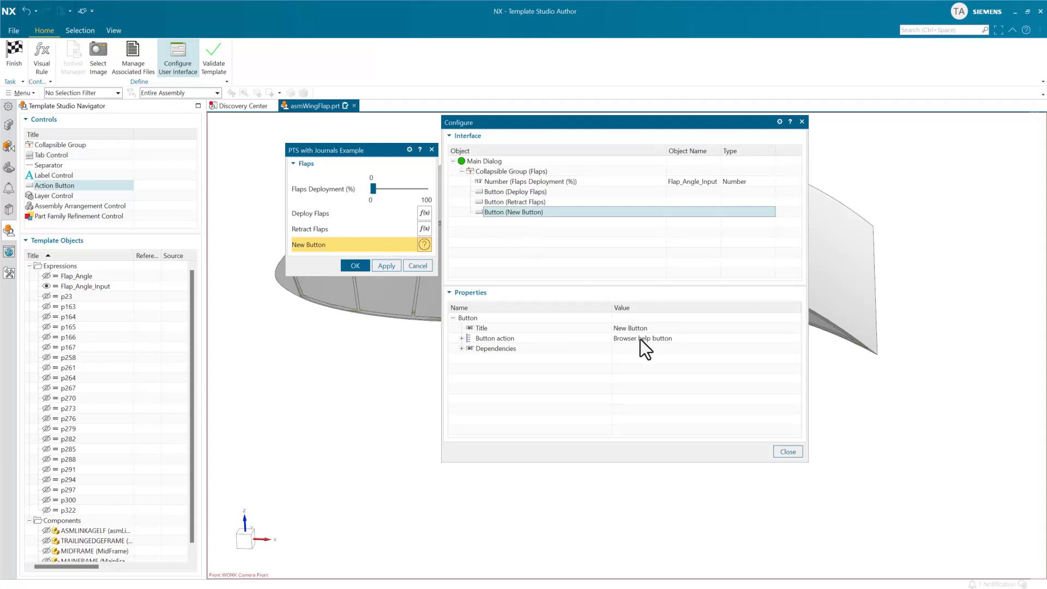
{"action": "left_click", "coordinate": [462, 338]}
{"action": "left_click", "coordinate": [633, 351]}
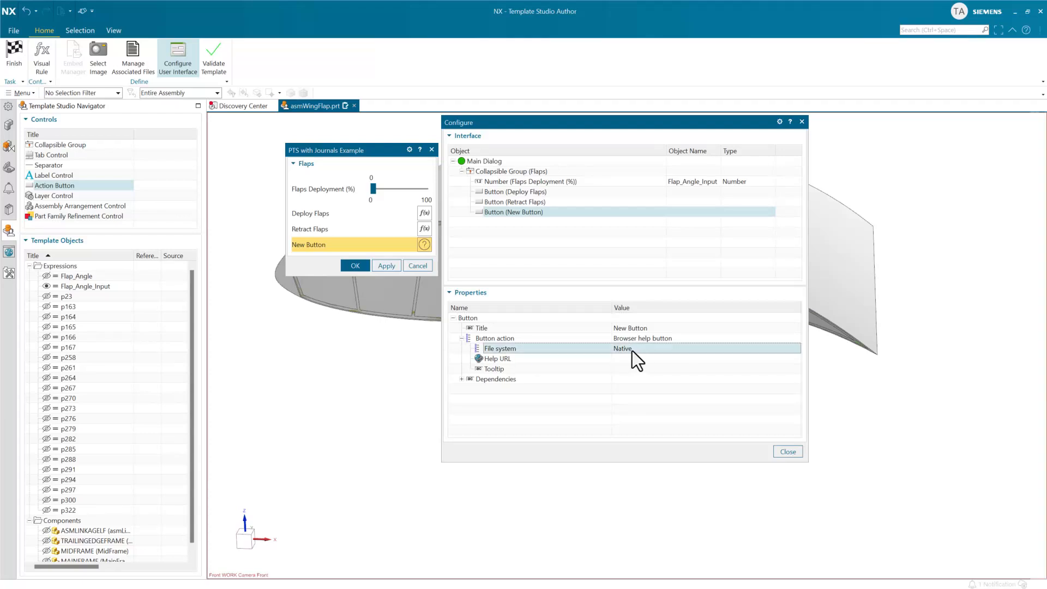
{"action": "left_click", "coordinate": [637, 358]}
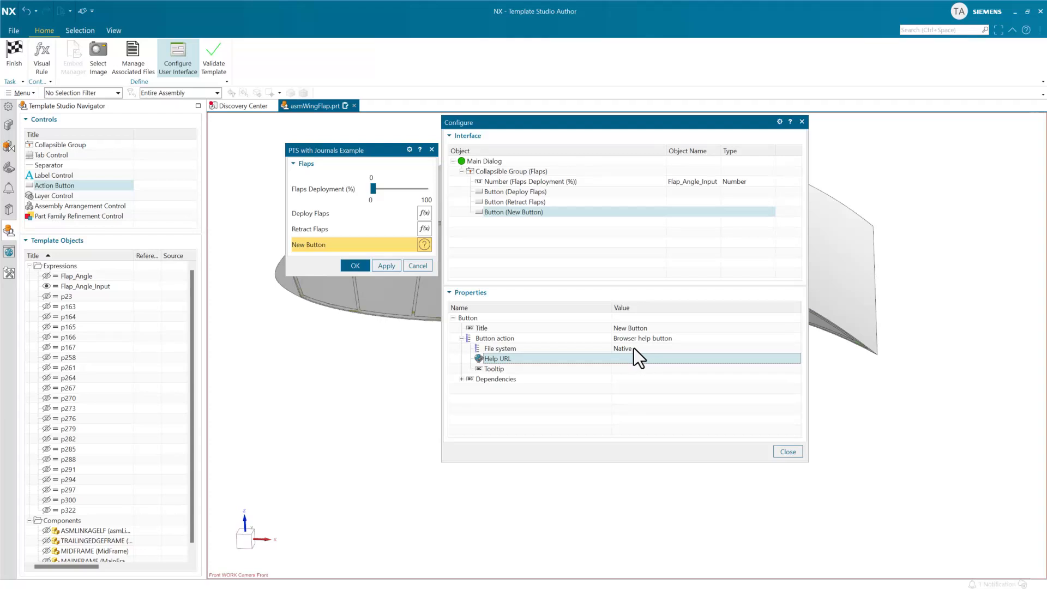
{"action": "left_click", "coordinate": [634, 347]}
{"action": "left_click", "coordinate": [637, 348]}
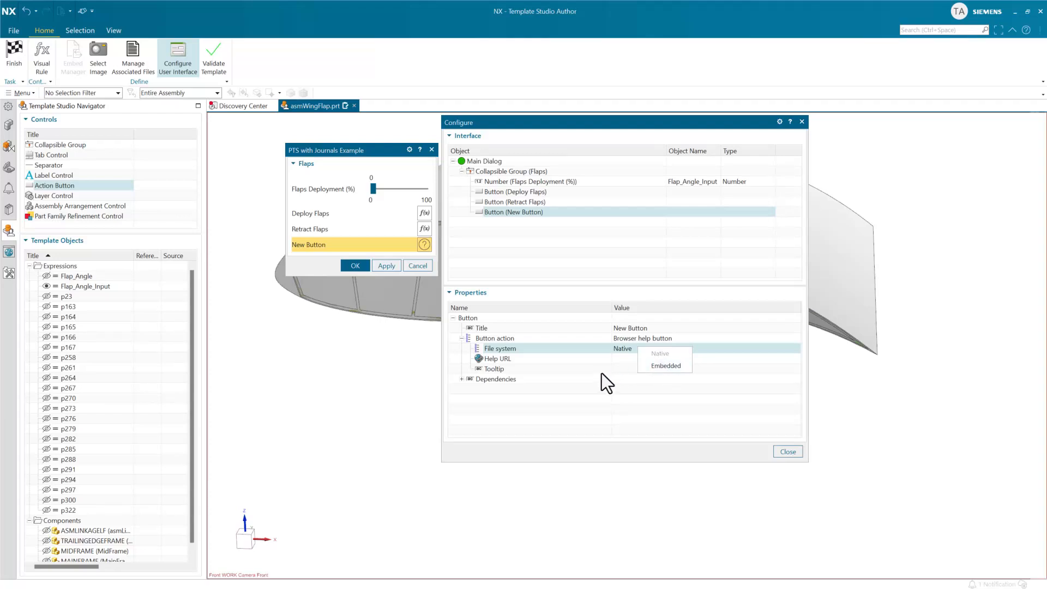
{"action": "left_click", "coordinate": [619, 360]}
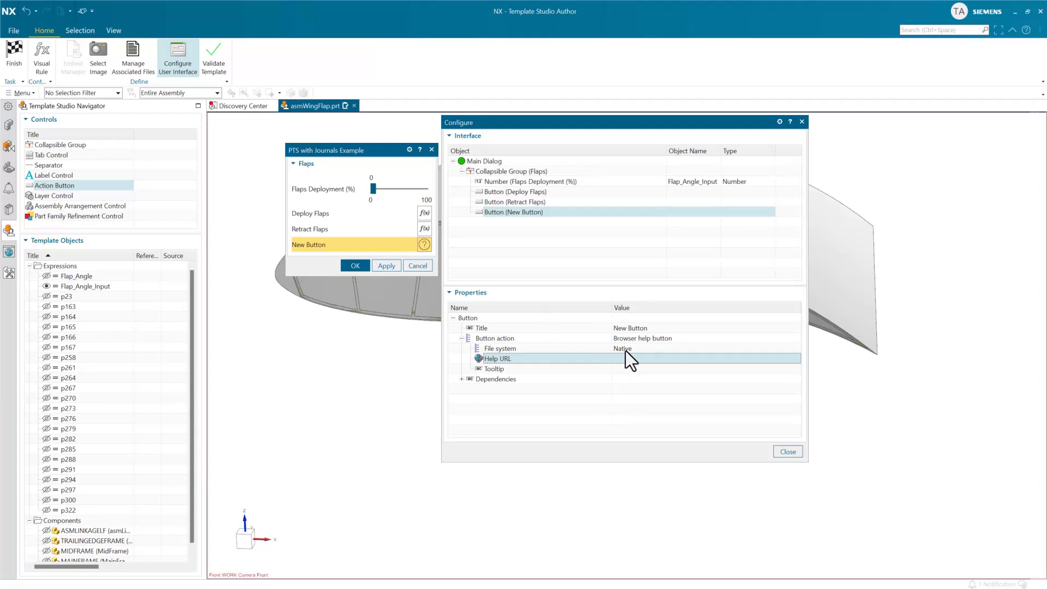
{"action": "right_click", "coordinate": [517, 213]}
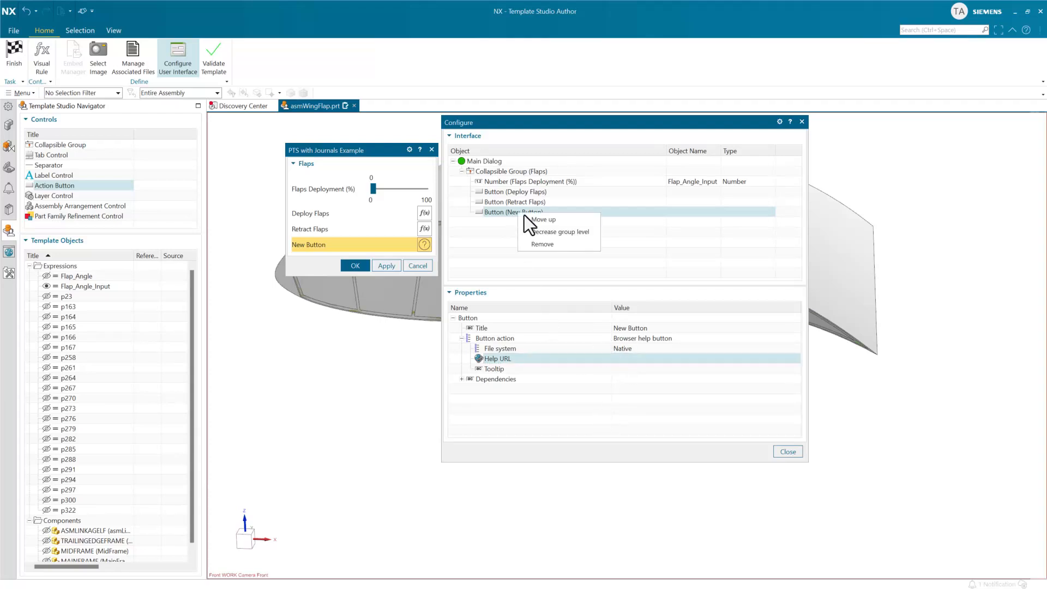
{"action": "left_click", "coordinate": [542, 244]}
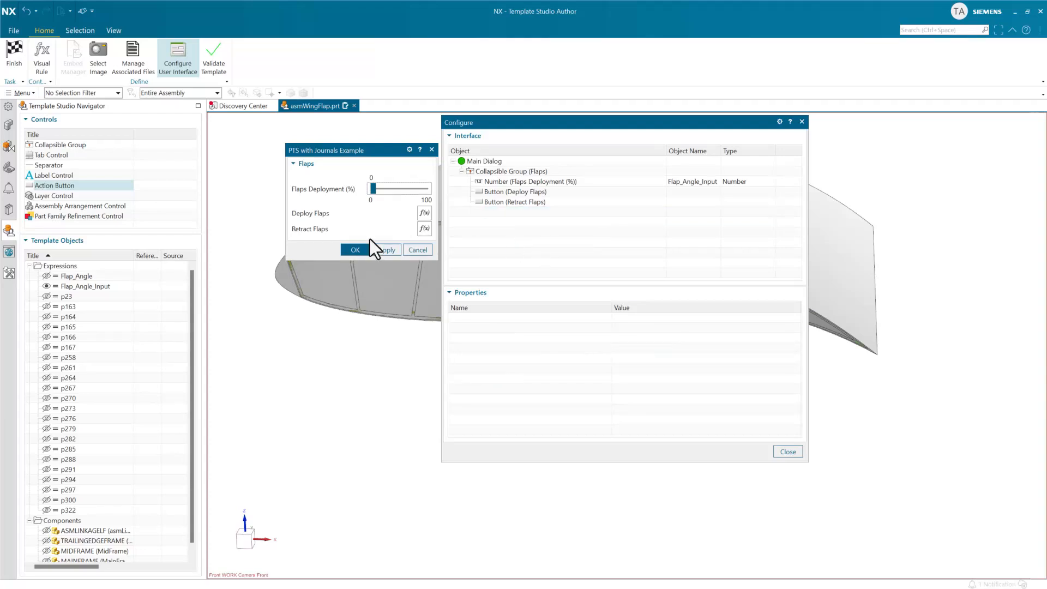
Link the main dialog's native Help URL to Flaps_Documentation.pdf in the PT_wing_flaps_dual_input_NX2406 folder and finish template authoring.
{"action": "left_click", "coordinate": [483, 161]}
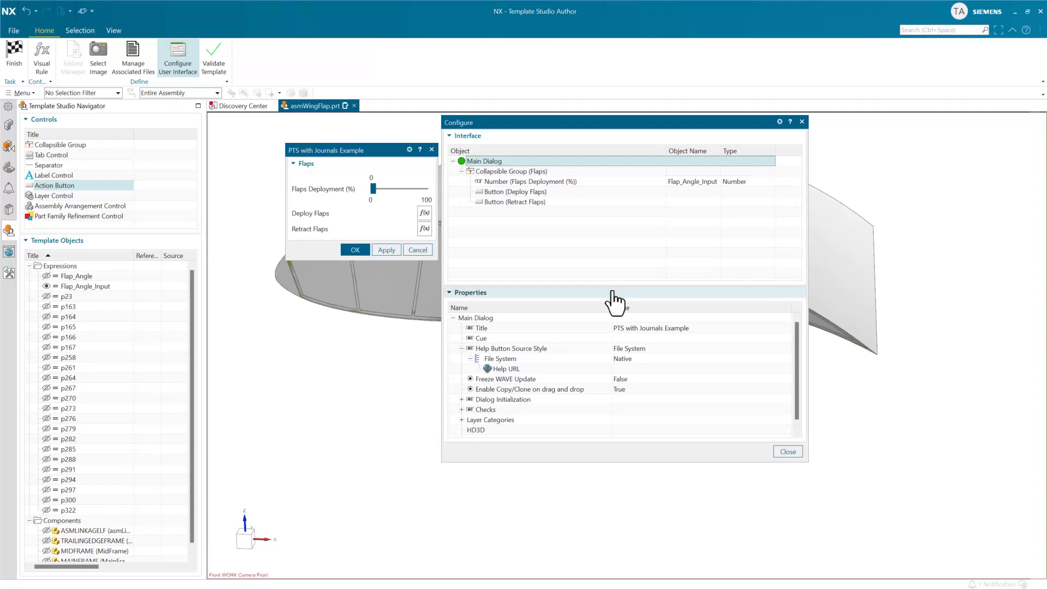
{"action": "left_click", "coordinate": [632, 367]}
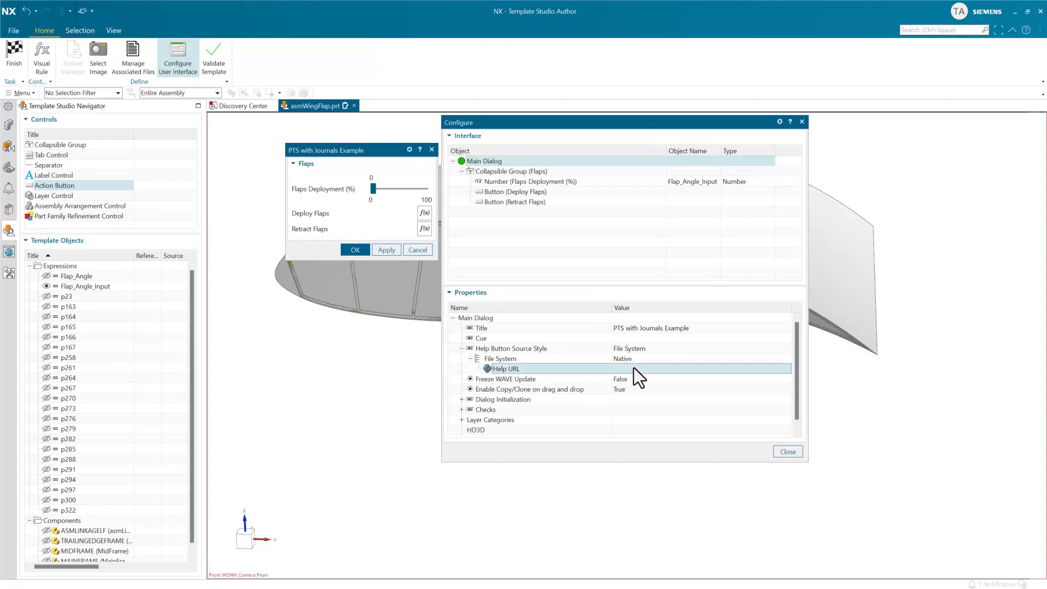
{"action": "left_click", "coordinate": [637, 368]}
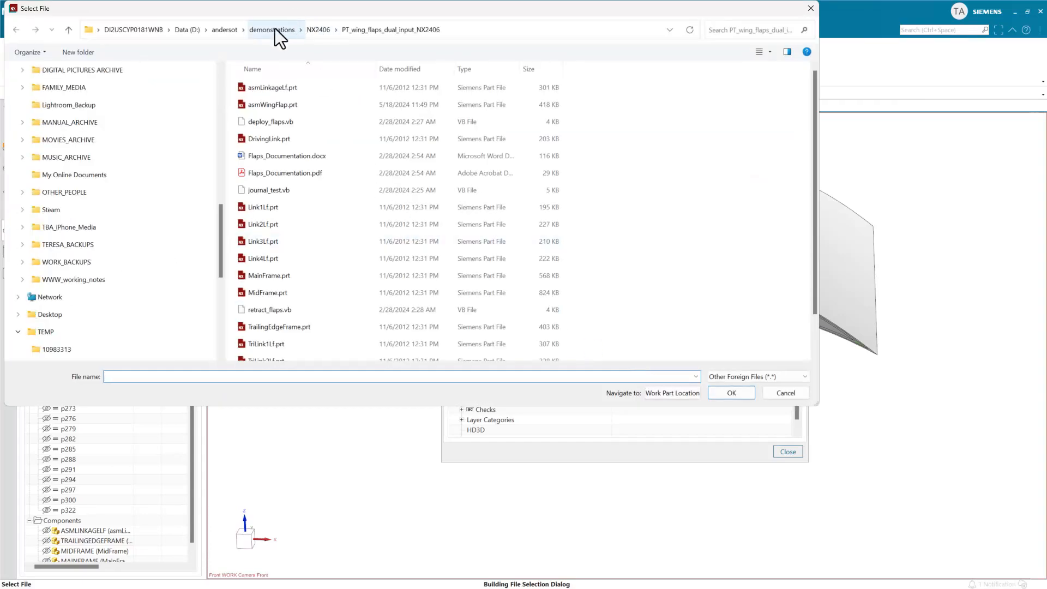
{"action": "left_click", "coordinate": [306, 30]}
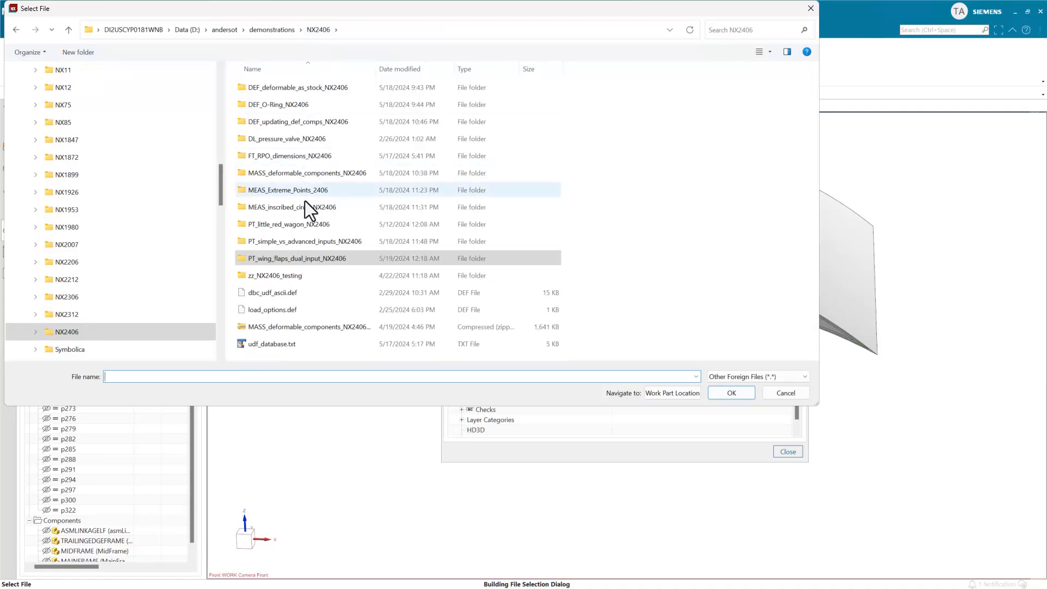
{"action": "double_click", "coordinate": [305, 257]}
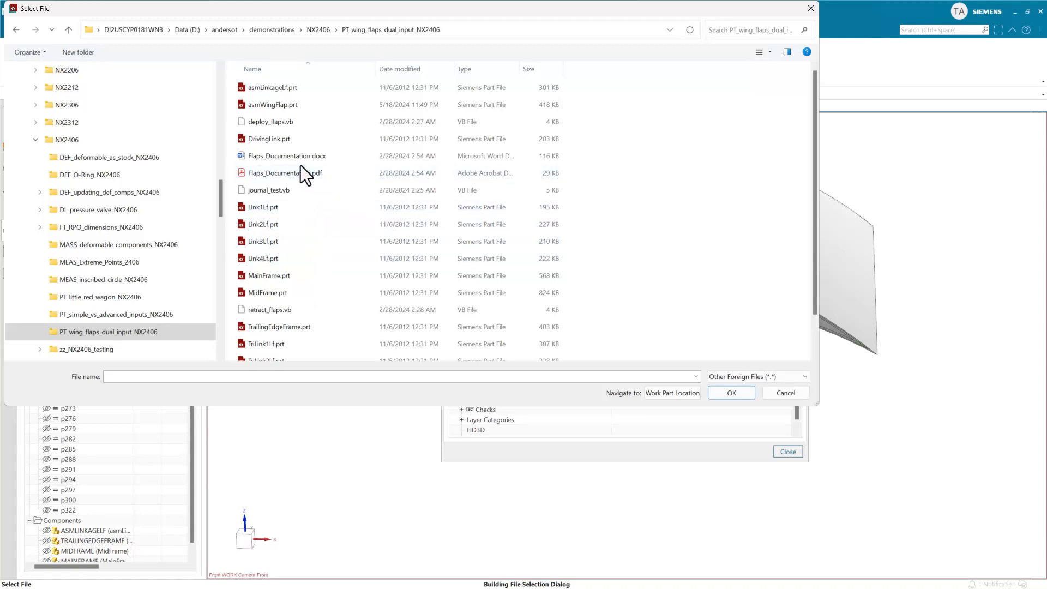
{"action": "left_click", "coordinate": [314, 173]}
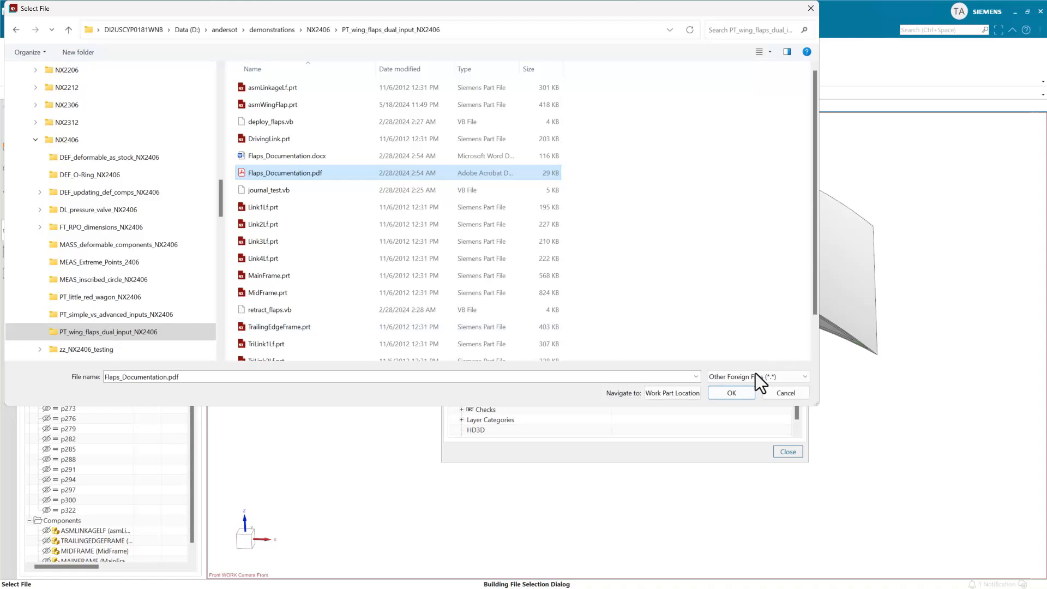
{"action": "left_click", "coordinate": [730, 392]}
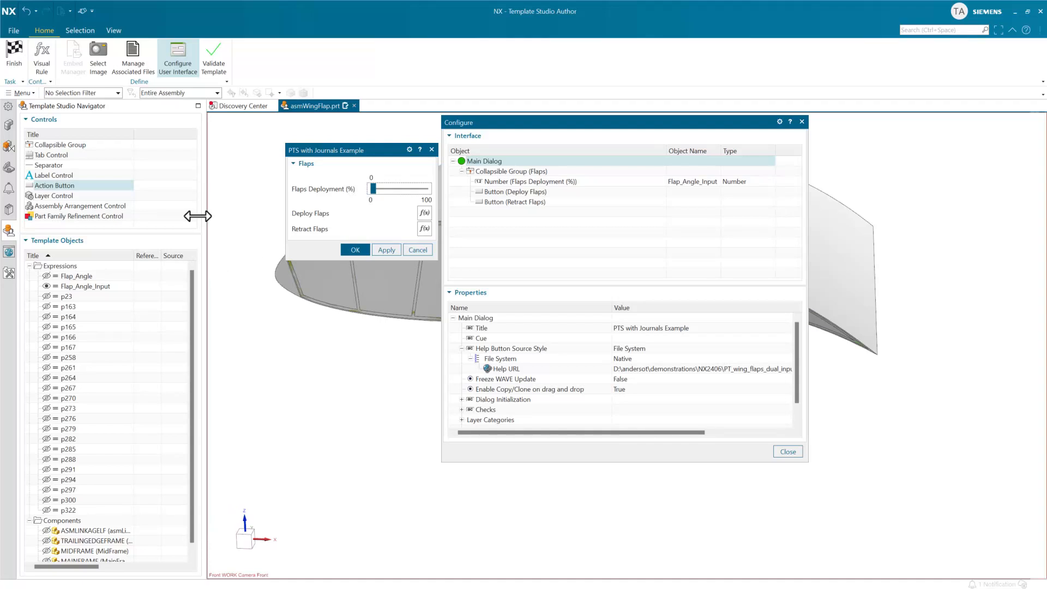
{"action": "left_click", "coordinate": [14, 54]}
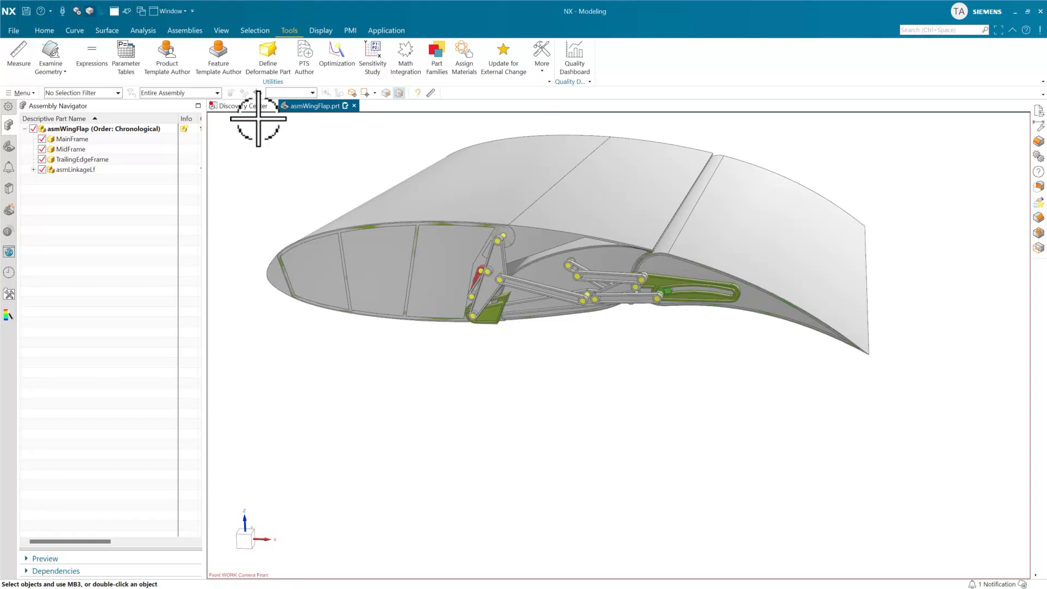
Open asmWingFlap's reusable component dialog, display its linked help document twice, and cancel the dialog.
{"action": "right_click", "coordinate": [154, 128]}
{"action": "left_click", "coordinate": [178, 163]}
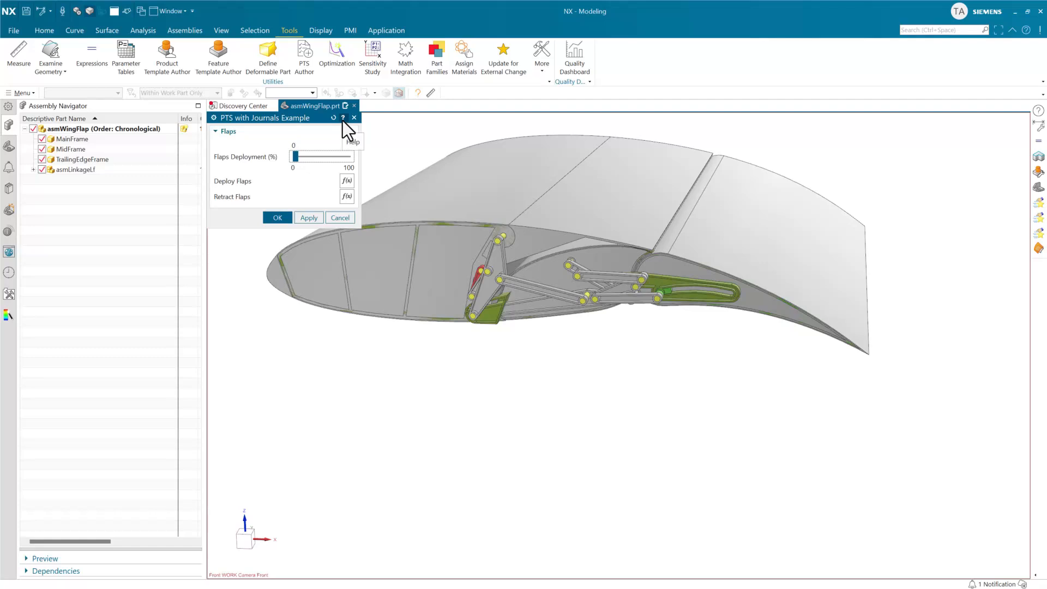
{"action": "left_click", "coordinate": [343, 120]}
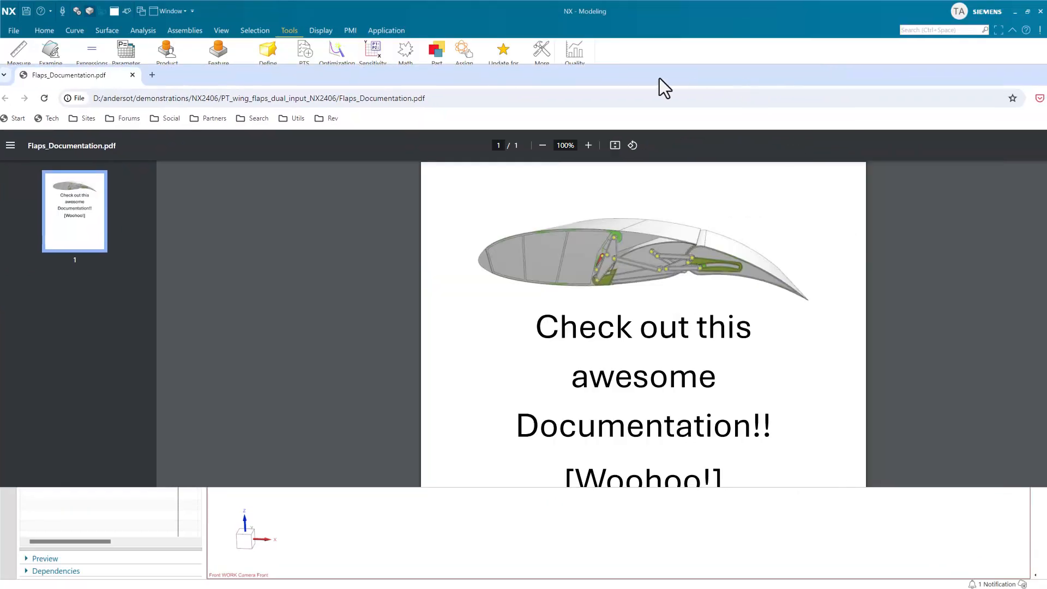
{"action": "double_click", "coordinate": [618, 75]}
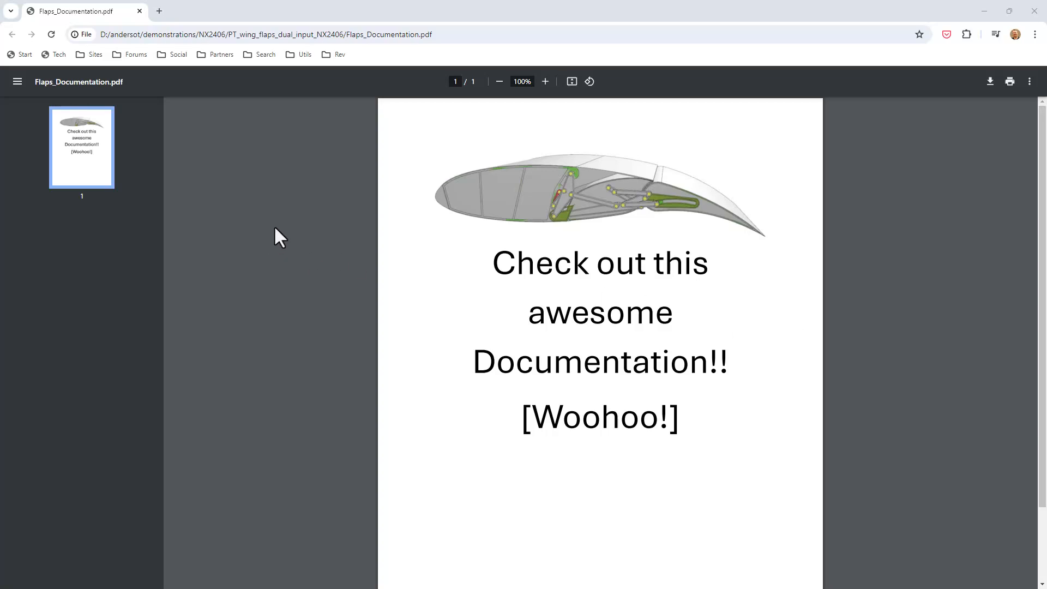
{"action": "key", "text": "alt+Tab"}
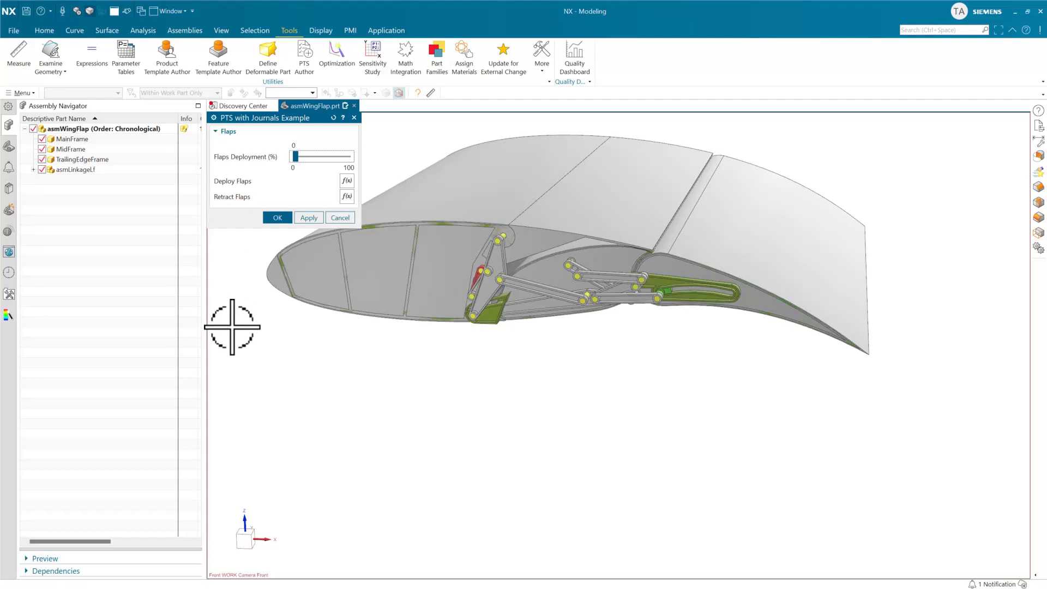
{"action": "key", "text": "F1"}
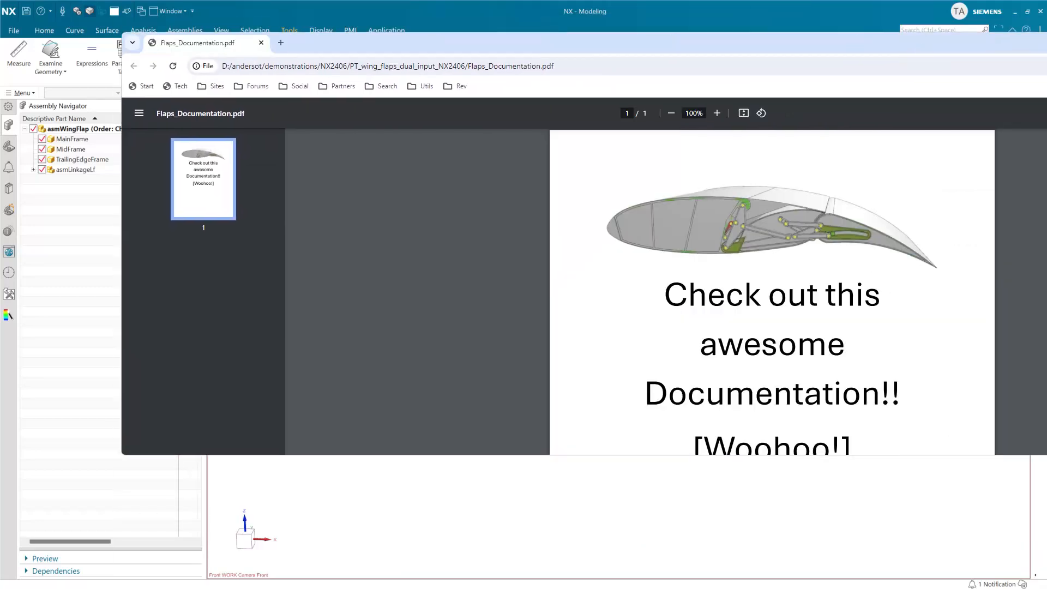
{"action": "left_click", "coordinate": [1046, 42]}
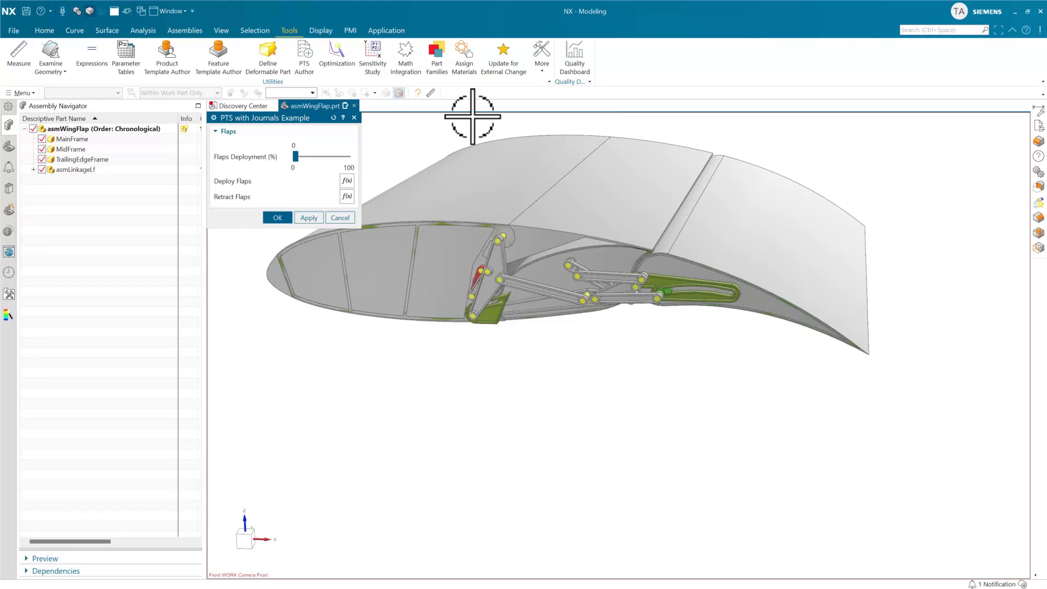
{"action": "left_click", "coordinate": [342, 217]}
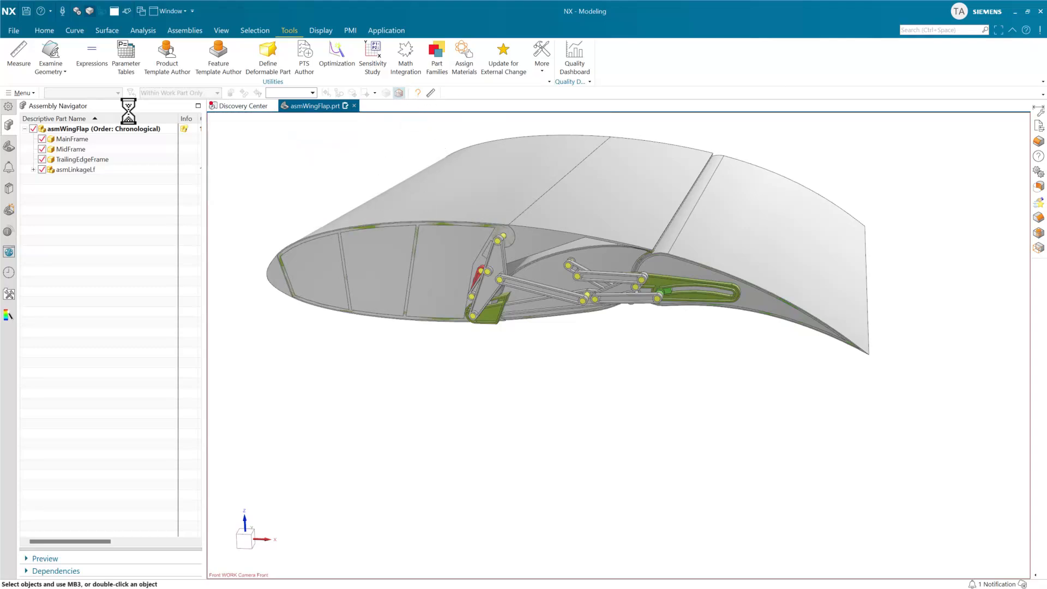
Reopen asmWingFlap in Product Template Author and examine the main dialog's Help URL and File System options.
{"action": "left_click", "coordinate": [158, 71]}
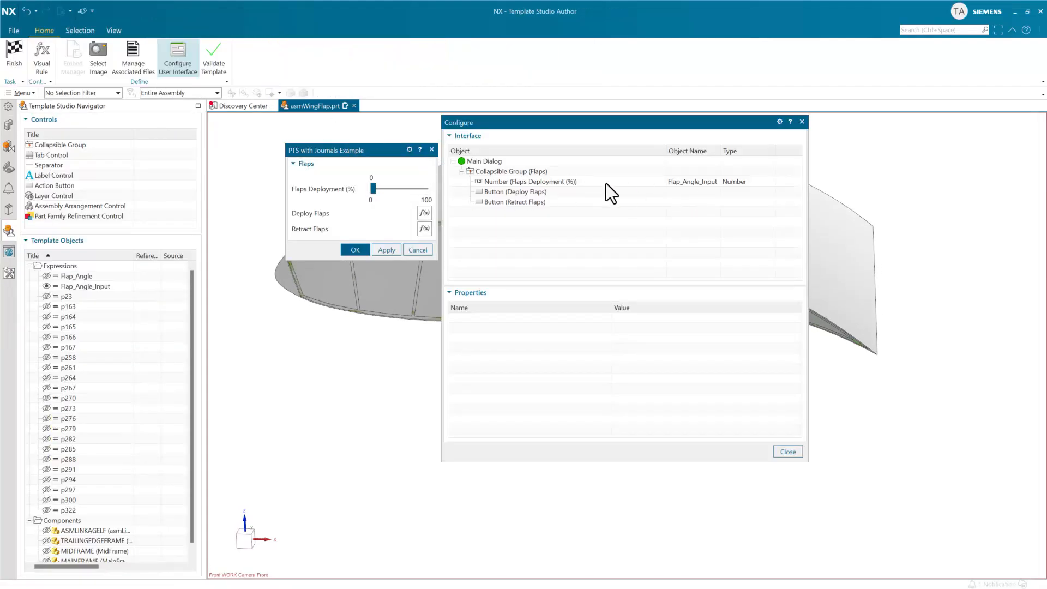
{"action": "left_click", "coordinate": [487, 163]}
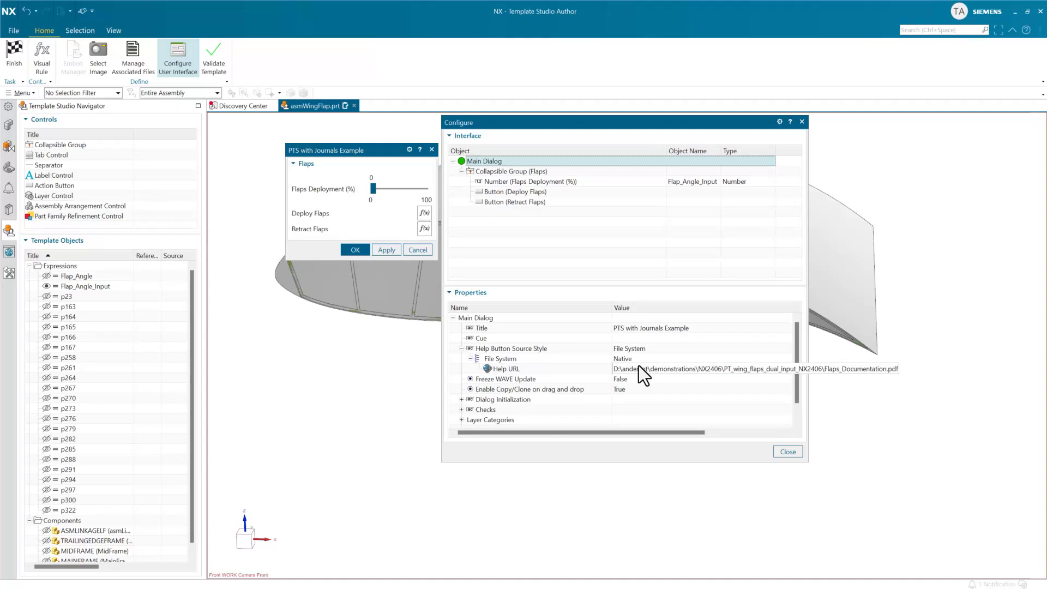
{"action": "left_click", "coordinate": [642, 358]}
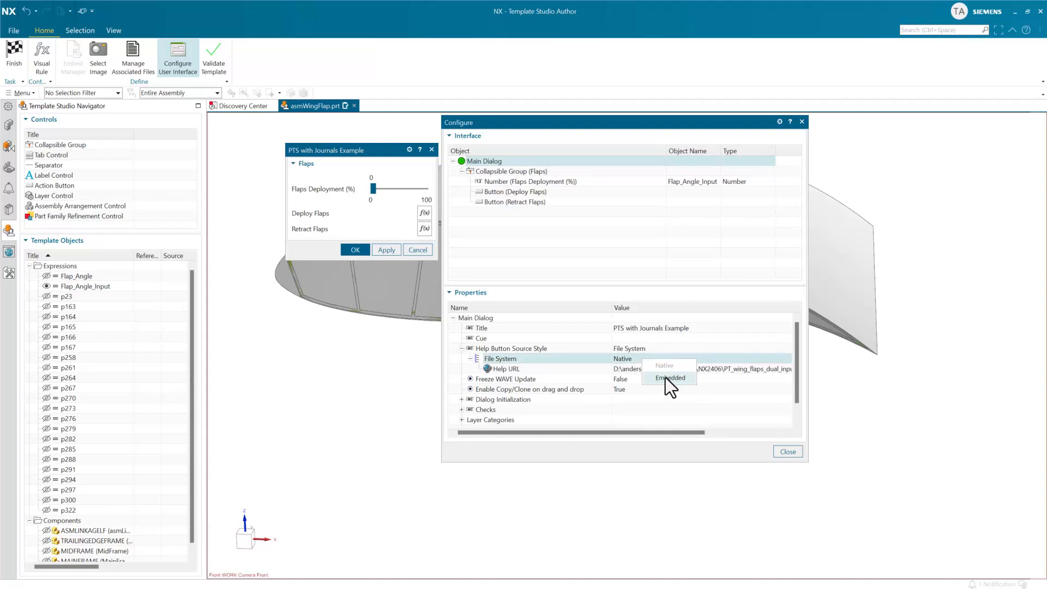
{"action": "left_click", "coordinate": [457, 271]}
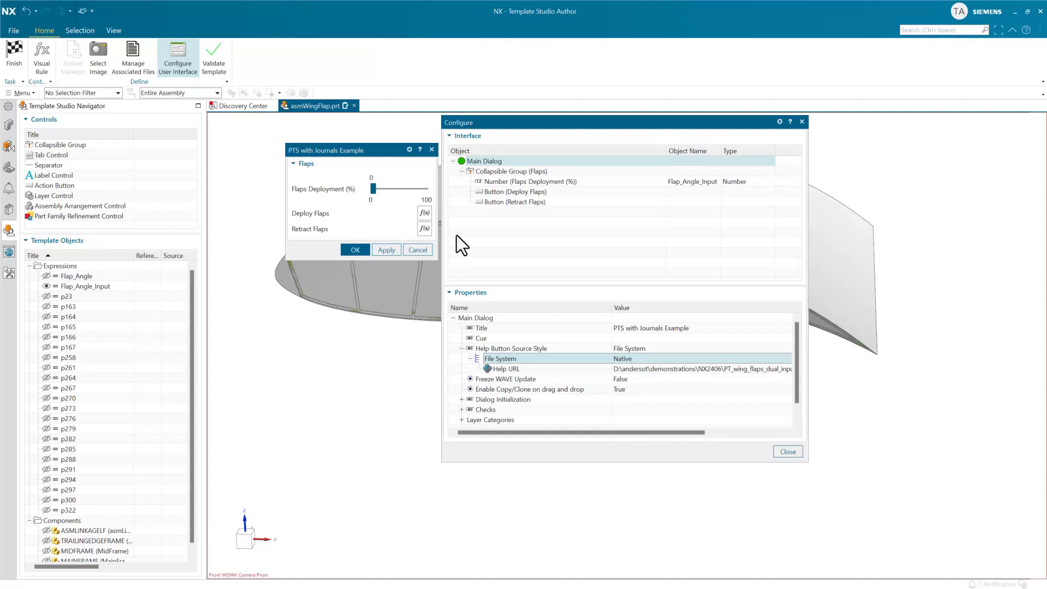
Leave the interface configuration and embed Flaps_Documentation.pdf in the part with Embed Manager, using area Templates and filter Guidance.
{"action": "left_click", "coordinate": [183, 58]}
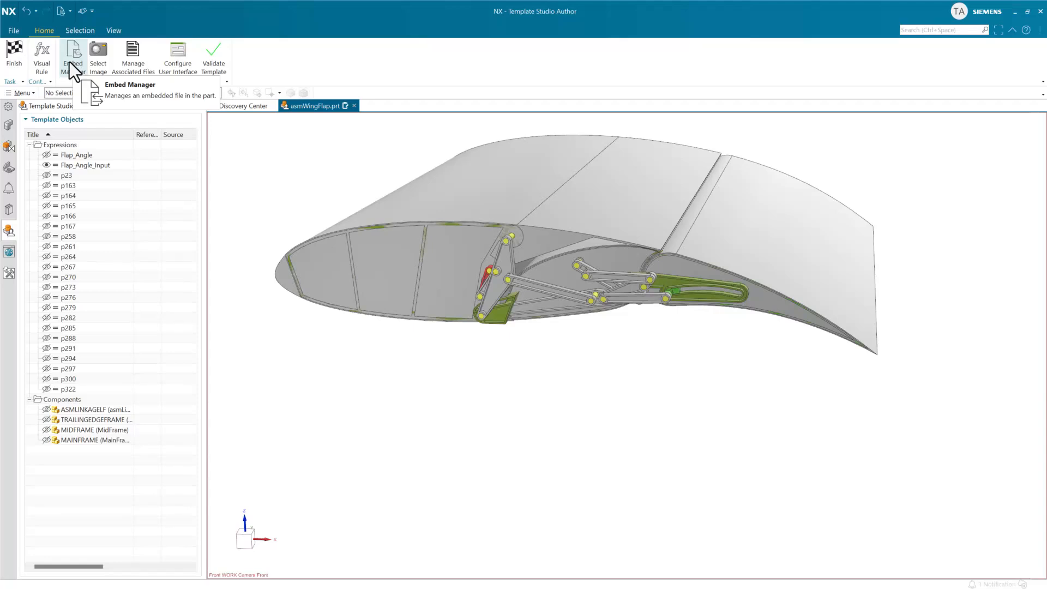
{"action": "left_click", "coordinate": [72, 57]}
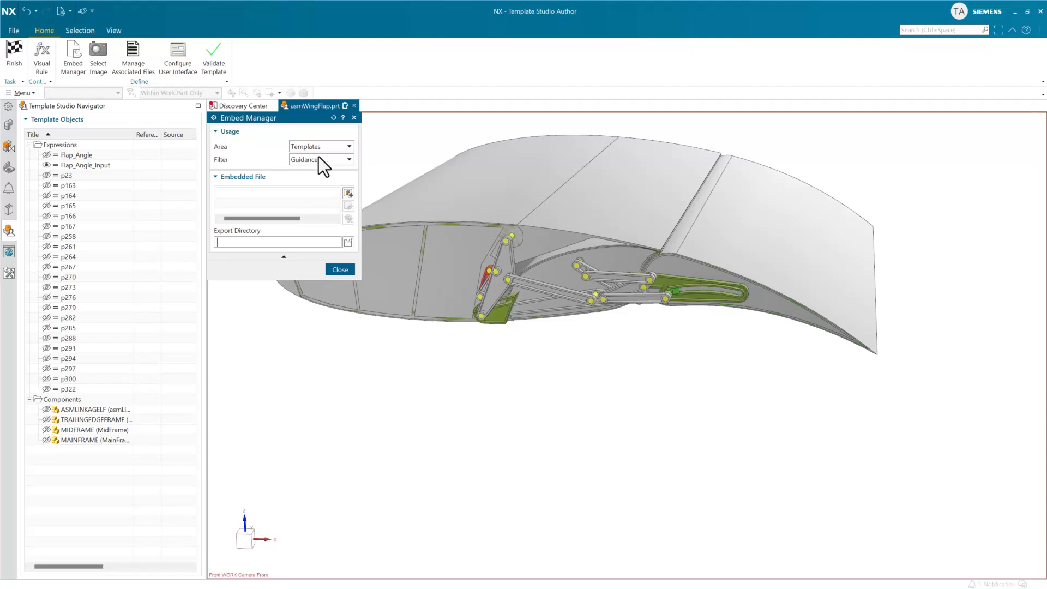
{"action": "left_click", "coordinate": [349, 193]}
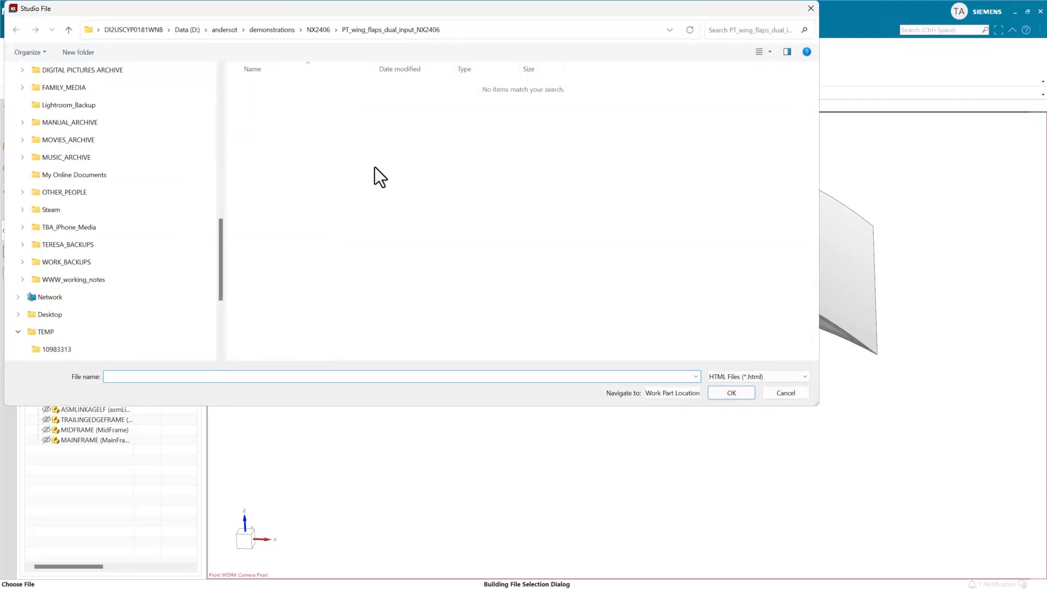
{"action": "left_click", "coordinate": [742, 374]}
{"action": "left_click", "coordinate": [731, 403]}
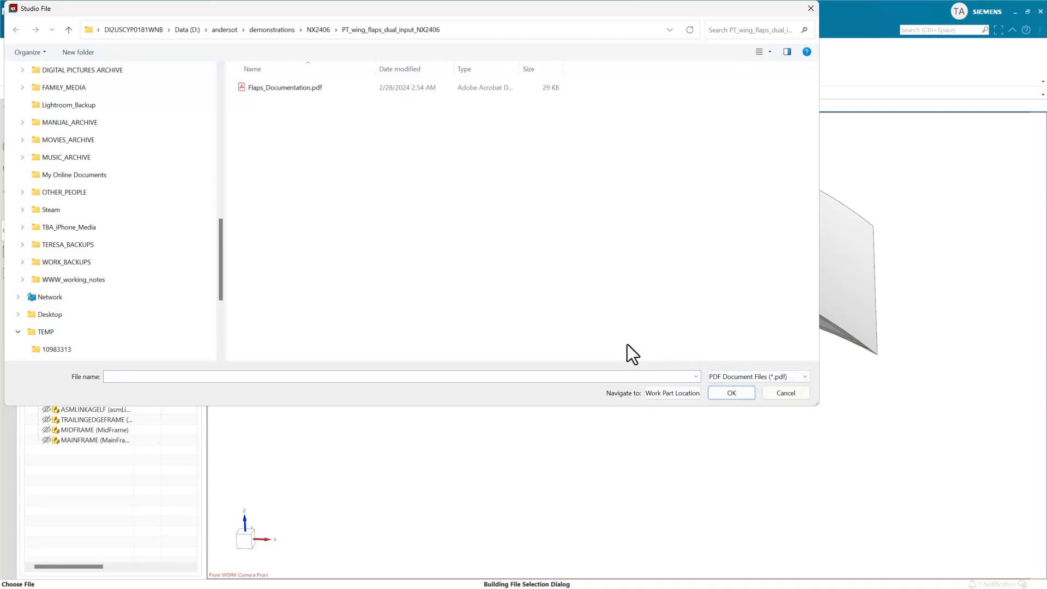
{"action": "left_click", "coordinate": [311, 95]}
{"action": "left_click", "coordinate": [729, 392]}
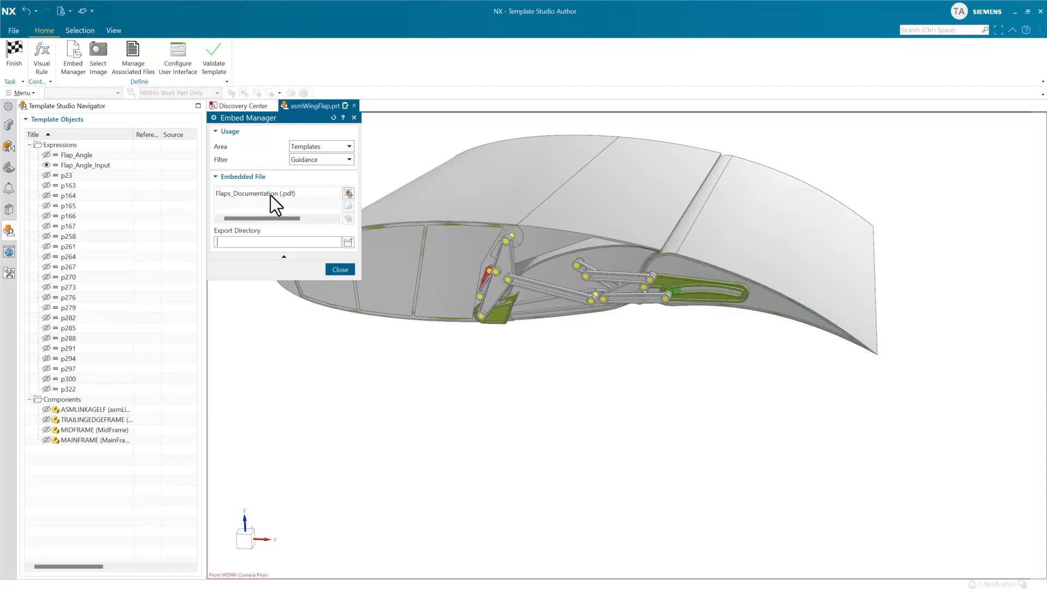
{"action": "left_click", "coordinate": [339, 269]}
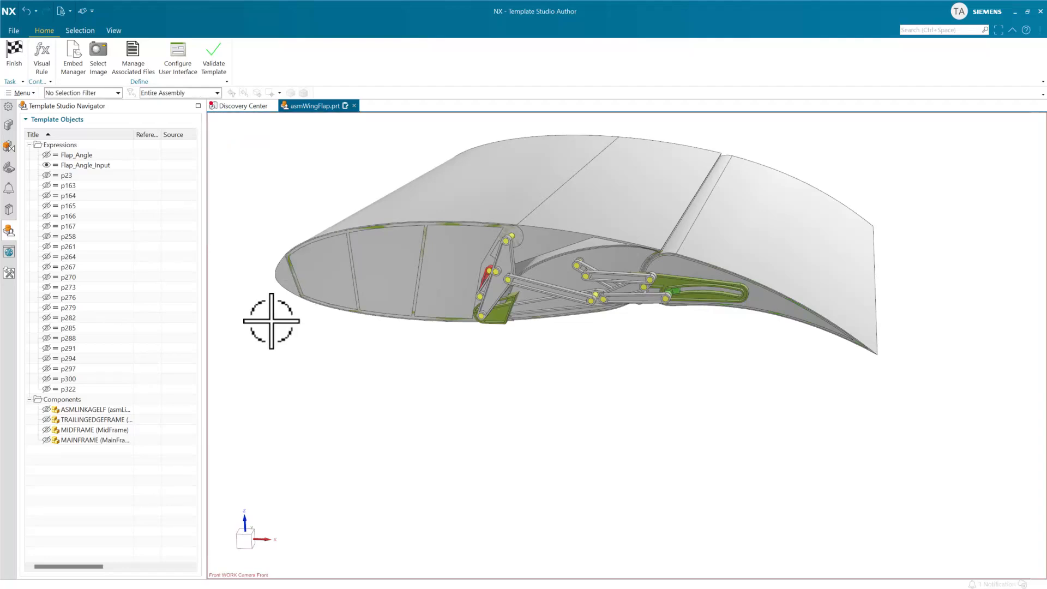
Set the main dialog's File System option to Embedded, choose the embedded Flaps_Documentation file as Help URL, and finish template authoring.
{"action": "left_click", "coordinate": [186, 73]}
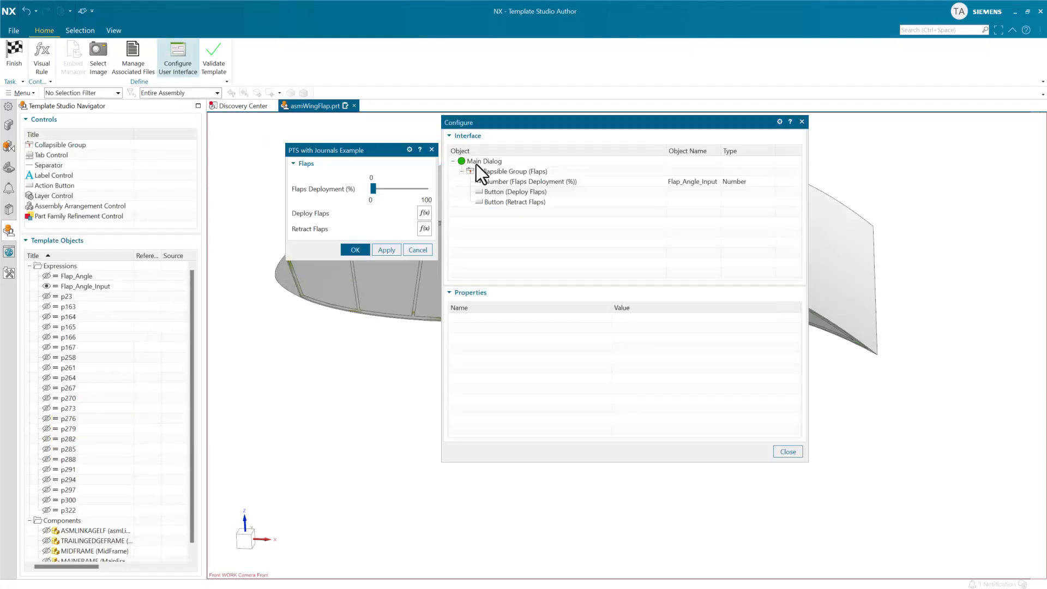
{"action": "left_click", "coordinate": [496, 160]}
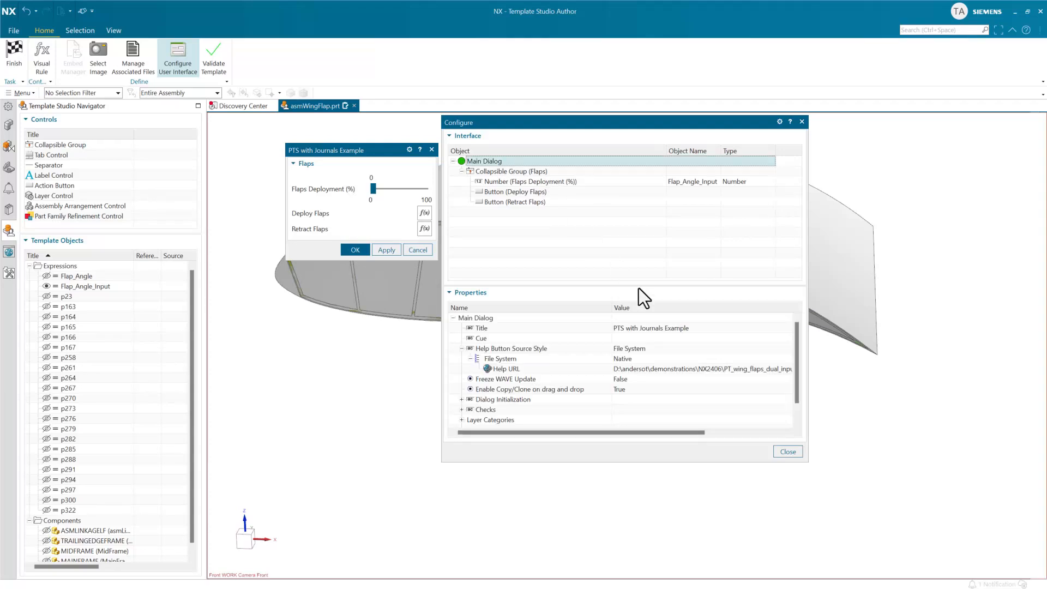
{"action": "left_click", "coordinate": [649, 359]}
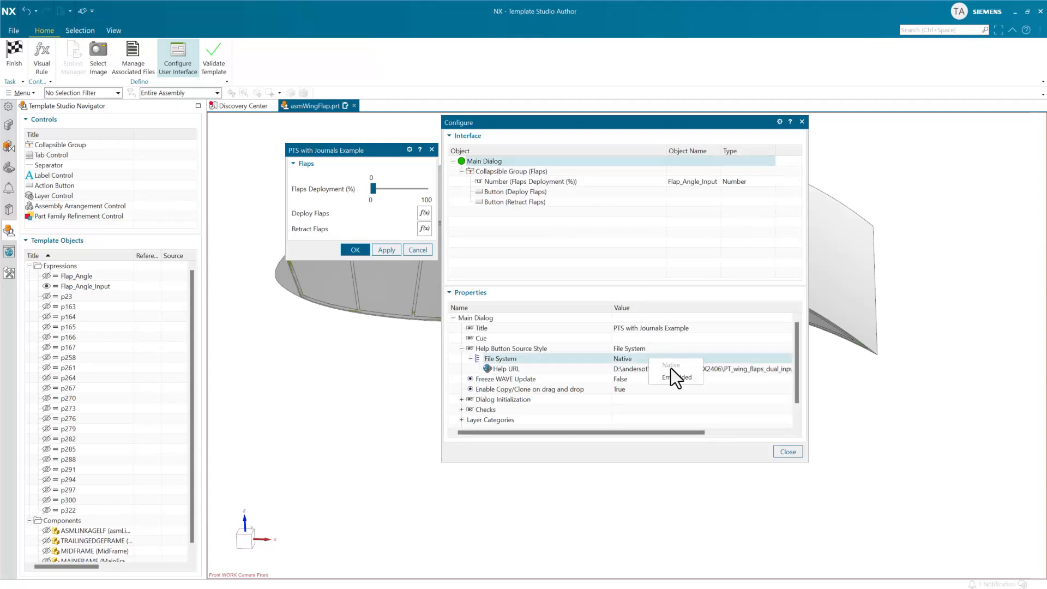
{"action": "left_click", "coordinate": [675, 376]}
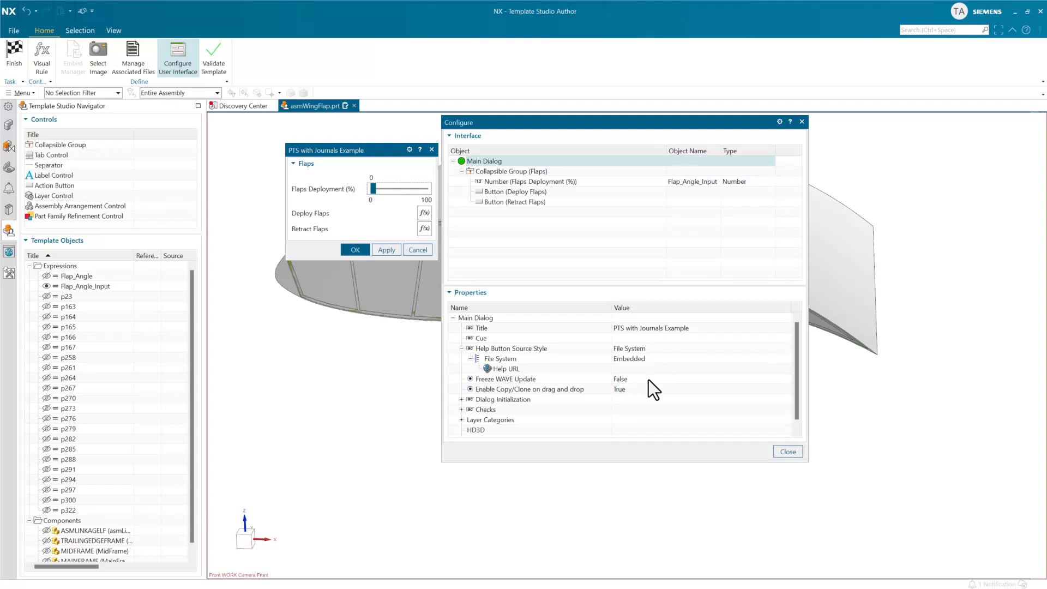
{"action": "left_click", "coordinate": [630, 368]}
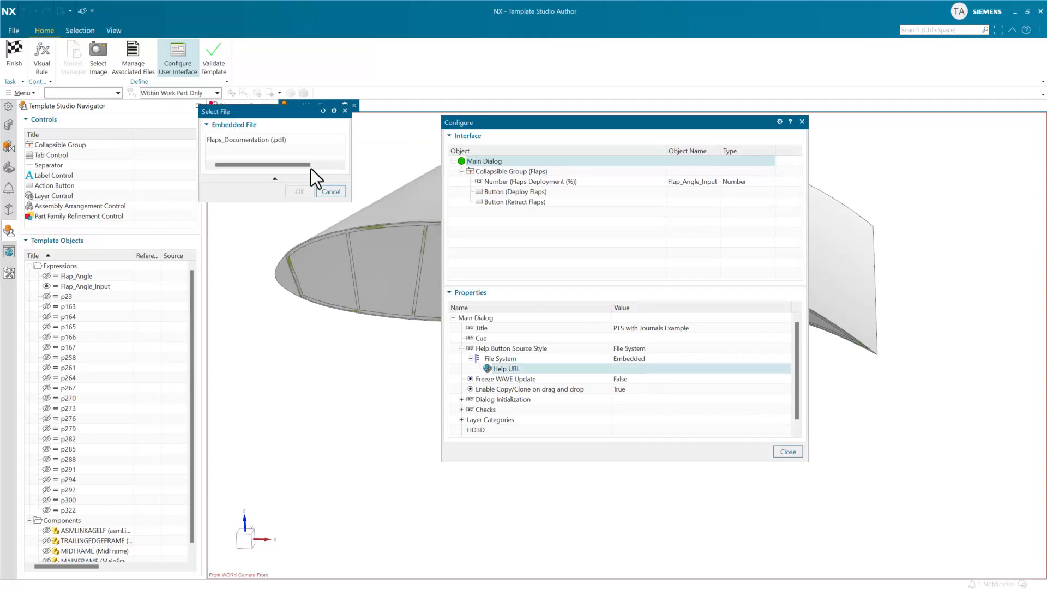
{"action": "left_click", "coordinate": [263, 142]}
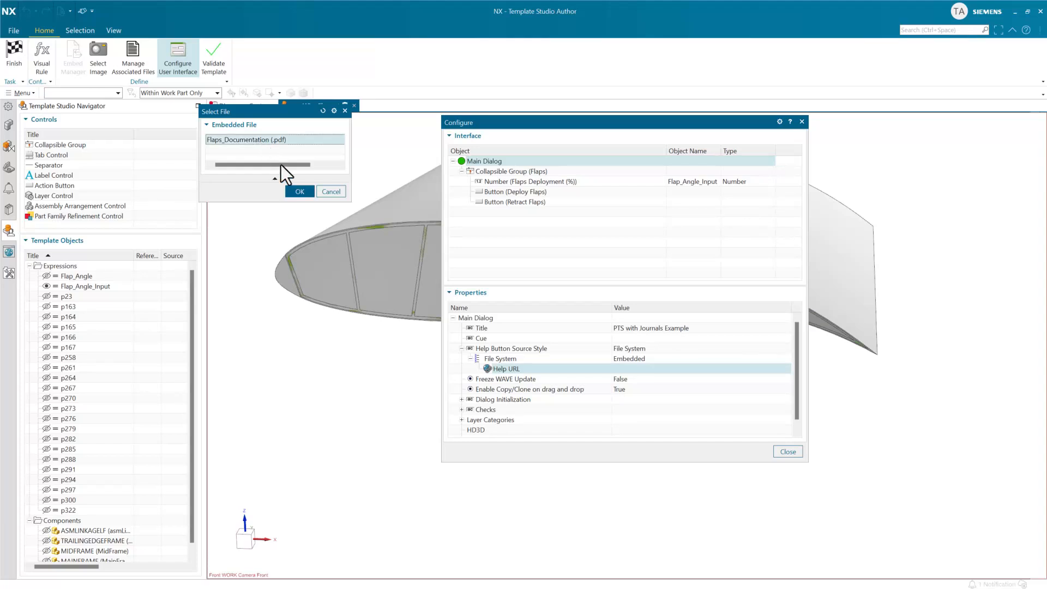
{"action": "left_click", "coordinate": [299, 192]}
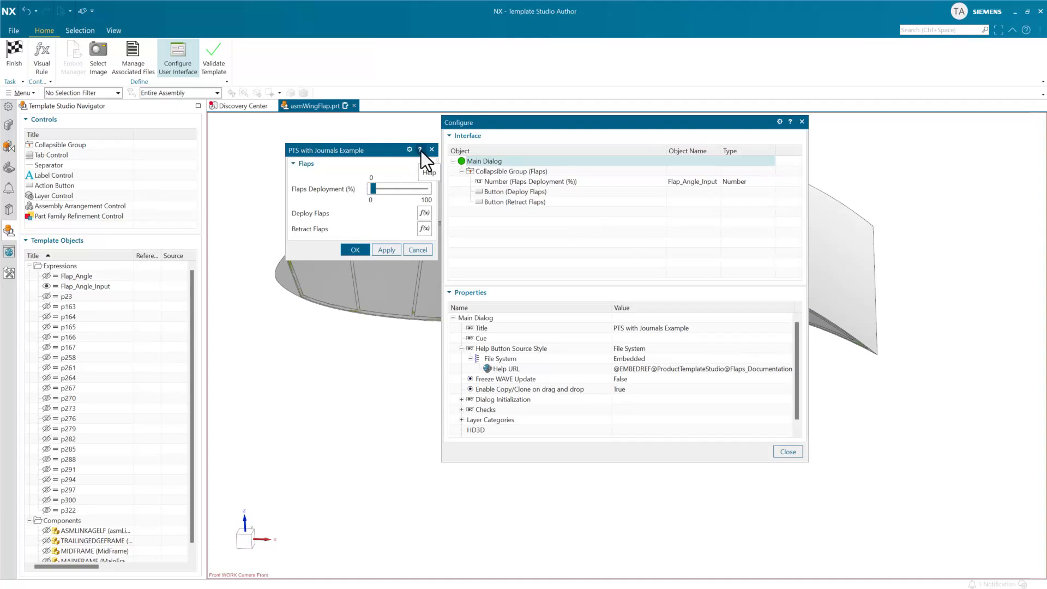
{"action": "left_click", "coordinate": [644, 358]}
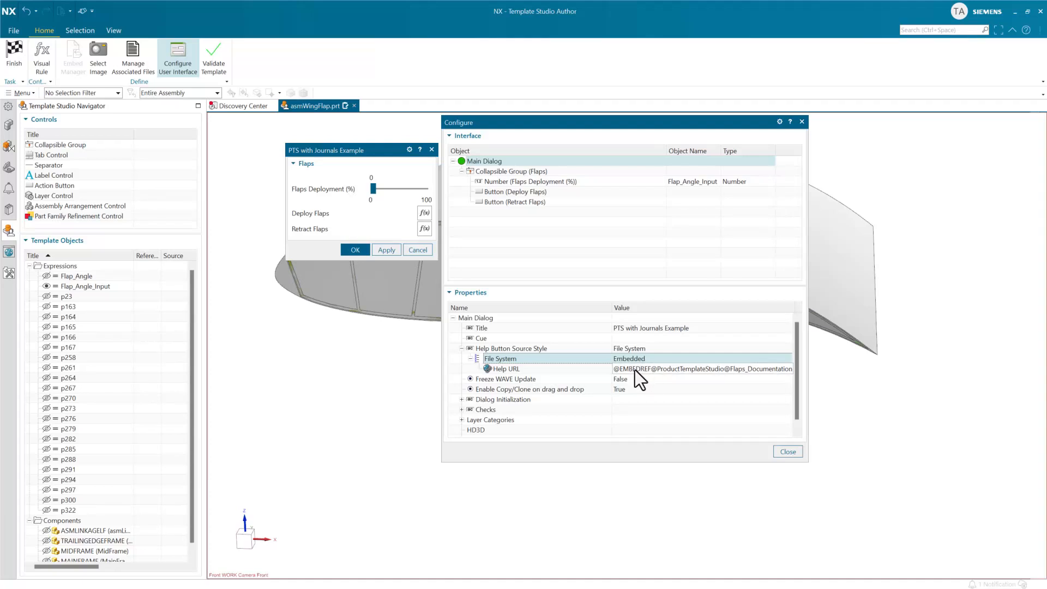
{"action": "left_click", "coordinate": [635, 370]}
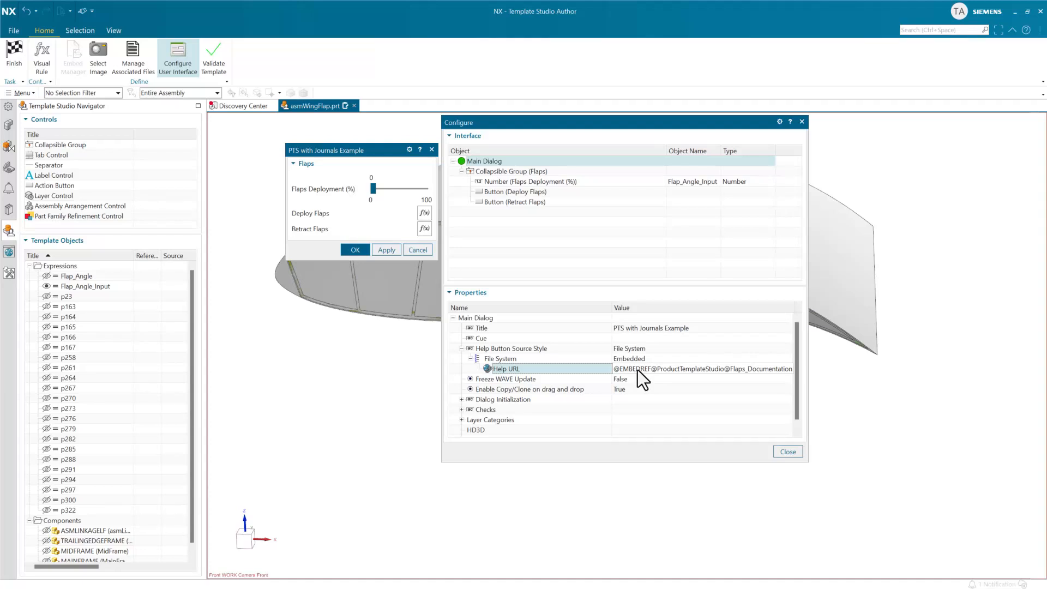
{"action": "left_click", "coordinate": [630, 368]}
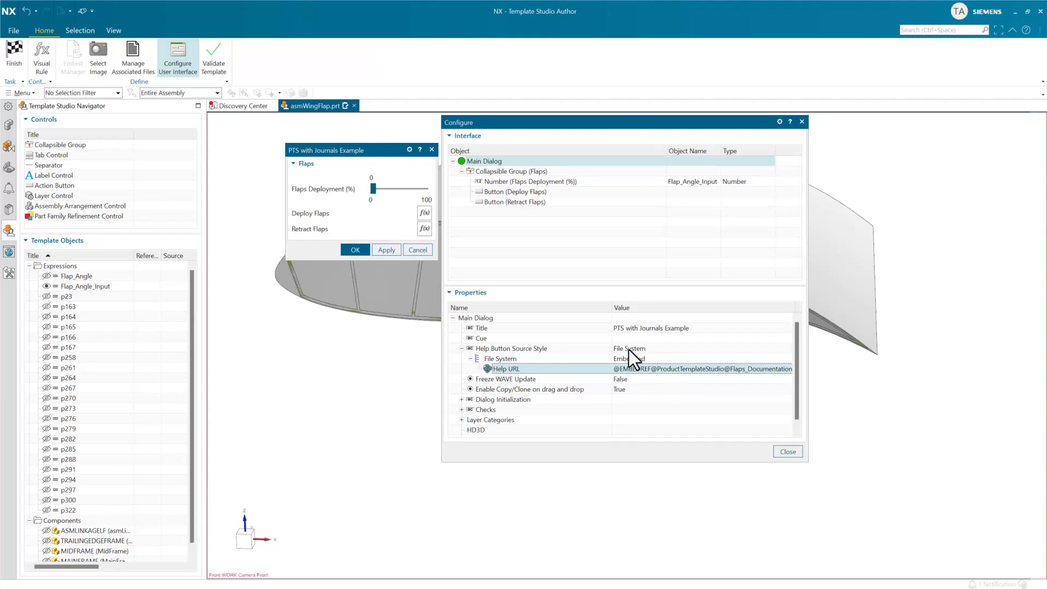
{"action": "left_click", "coordinate": [8, 53]}
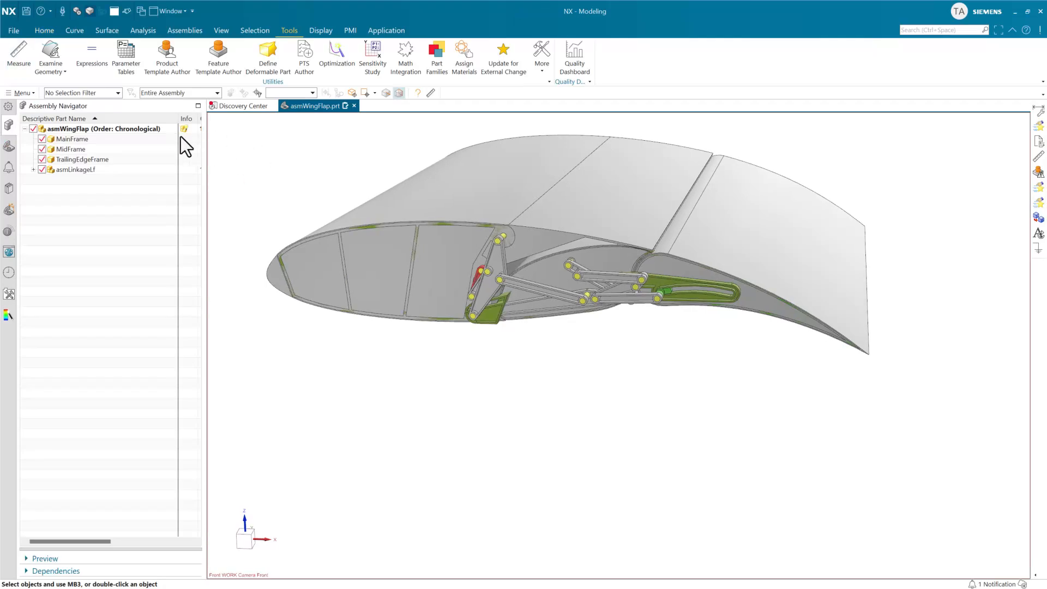
Open asmWingFlap's reusable component dialog again to check the help document embedded in the part.
{"action": "right_click", "coordinate": [145, 127]}
{"action": "left_click", "coordinate": [179, 159]}
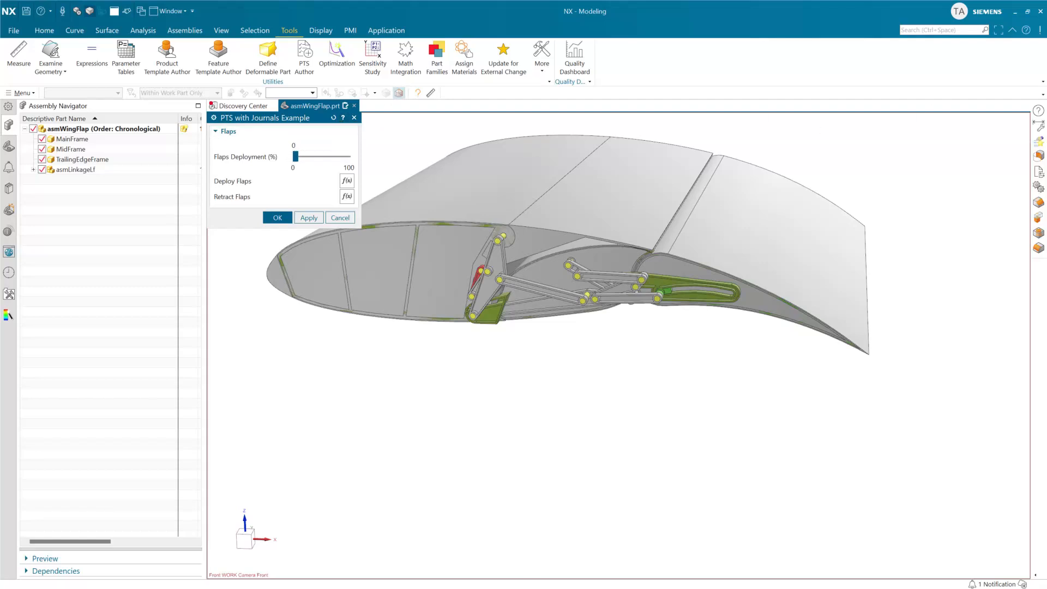
{"action": "left_click_drag", "start_coordinate": [1037, 0], "coordinate": [623, 0]}
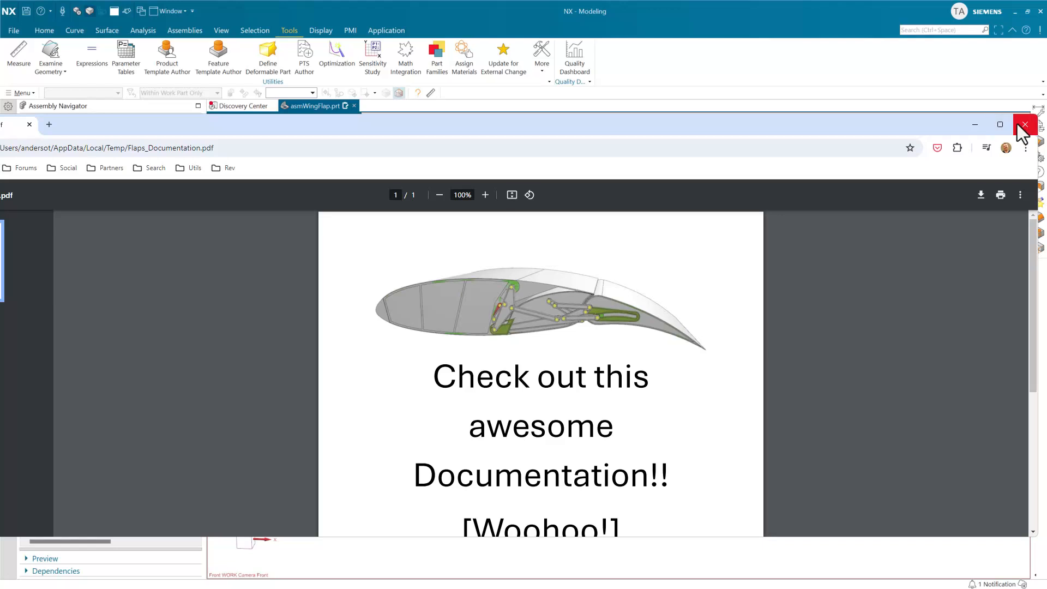
{"action": "left_click", "coordinate": [1022, 125]}
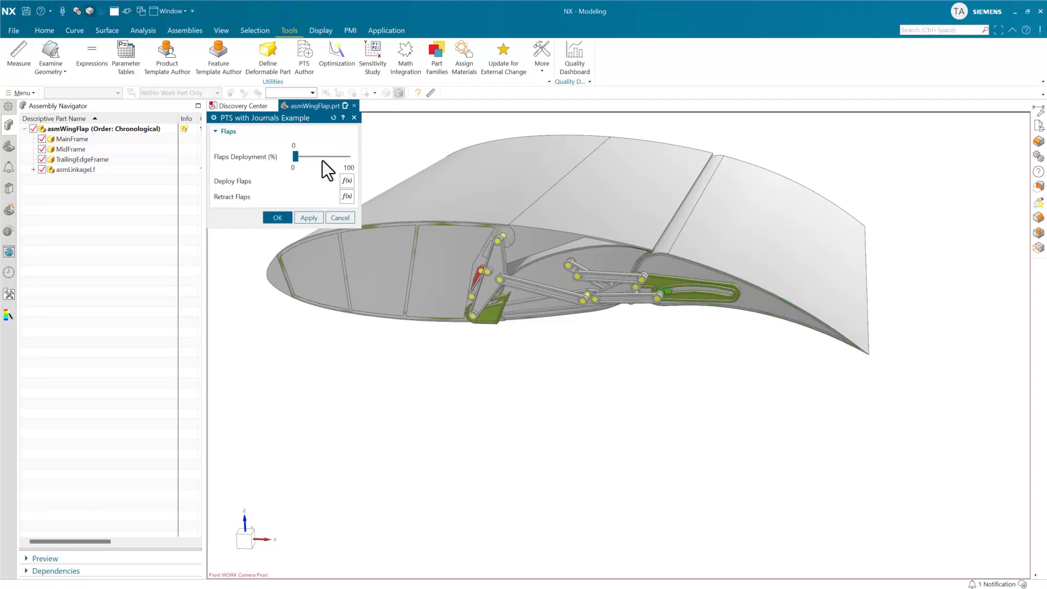
{"action": "left_click", "coordinate": [47, 33]}
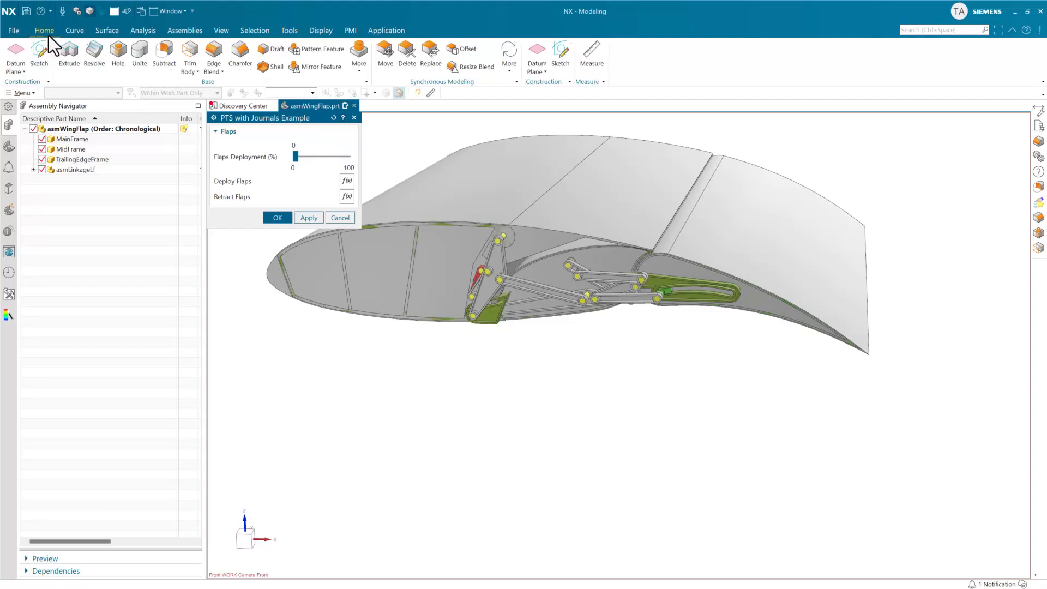